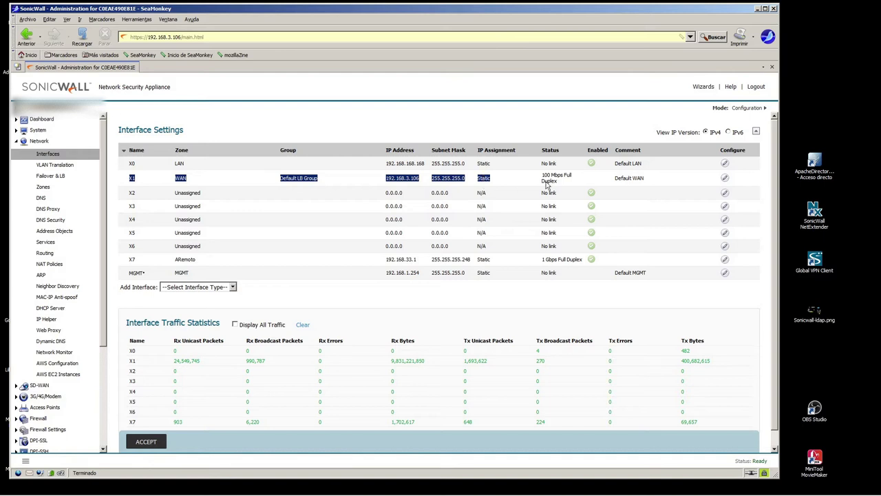
- Review the X7 interface's IP address and subnet mask on the interfaces page
left_click(337, 188)
left_click_drag(350, 12, 357, 37)
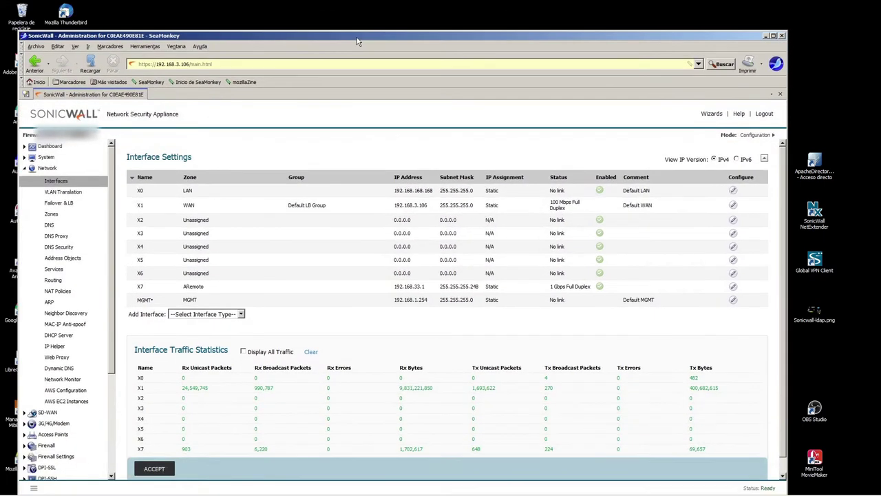
left_click_drag(136, 288, 610, 289)
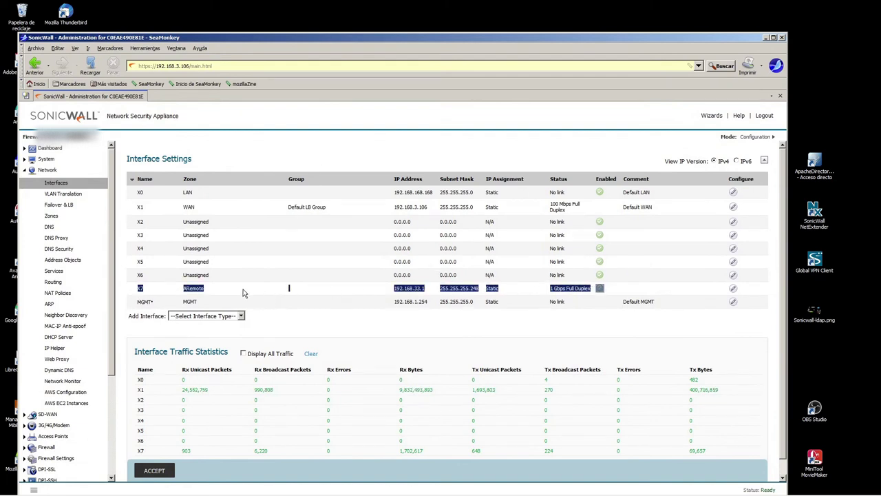
left_click_drag(361, 294, 484, 292)
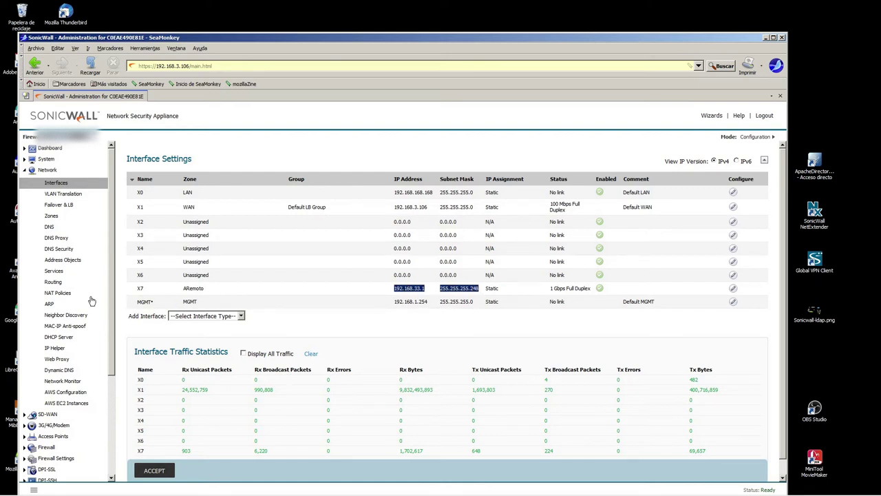
scroll(97, 310, "down", 4)
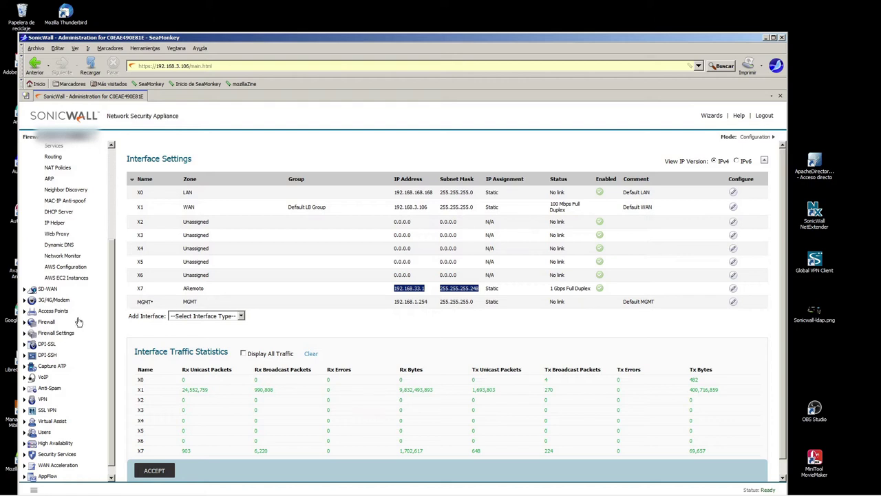
scroll(106, 262, "up", 4)
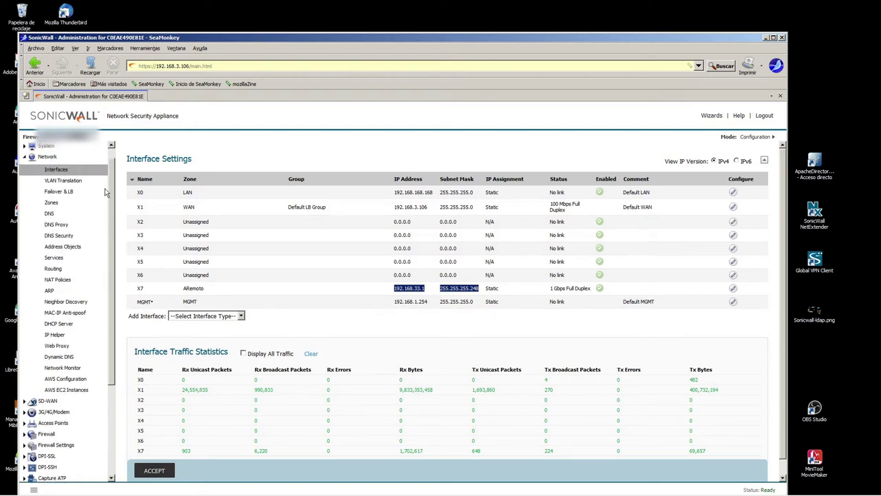
- Filter Address Objects to IPv4 and Custom, showing LDAP-SRV and the Virtual-Eth3 to Virtual-Eth6 hosts
left_click(68, 247)
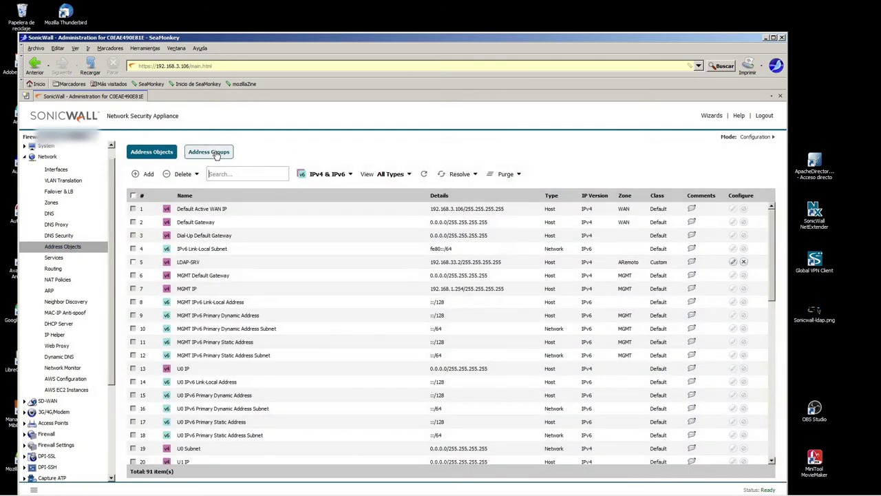
left_click(325, 174)
left_click(322, 205)
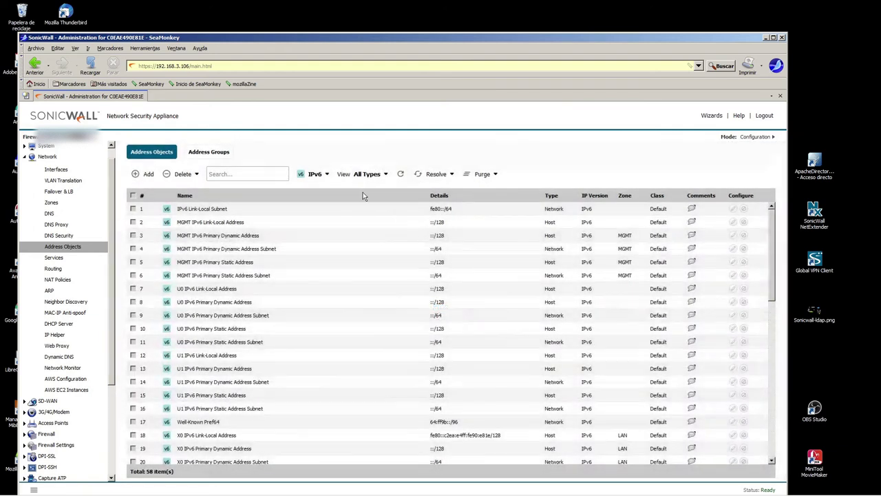
left_click(367, 175)
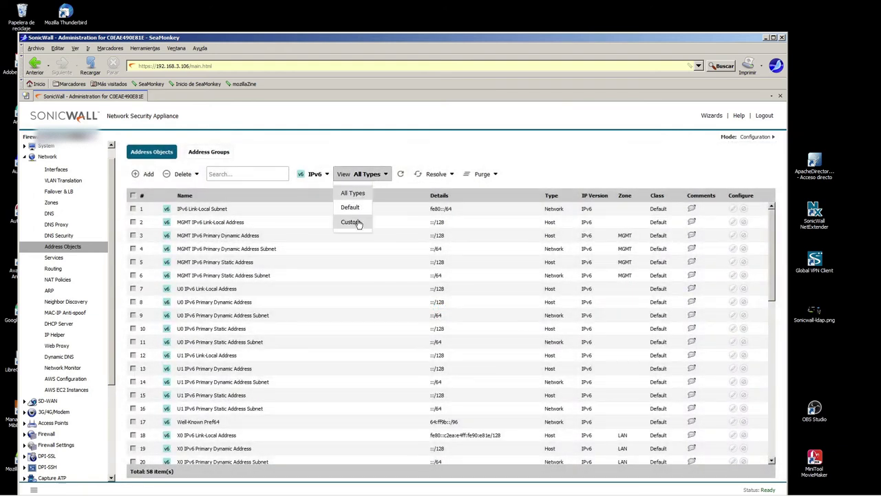
left_click(351, 222)
left_click(312, 174)
left_click(313, 198)
left_click_drag(156, 211, 461, 291)
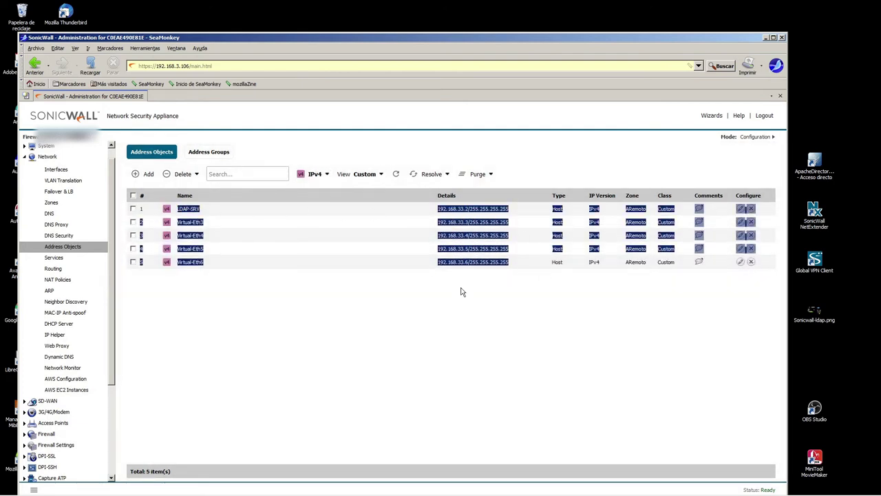
left_click(371, 338)
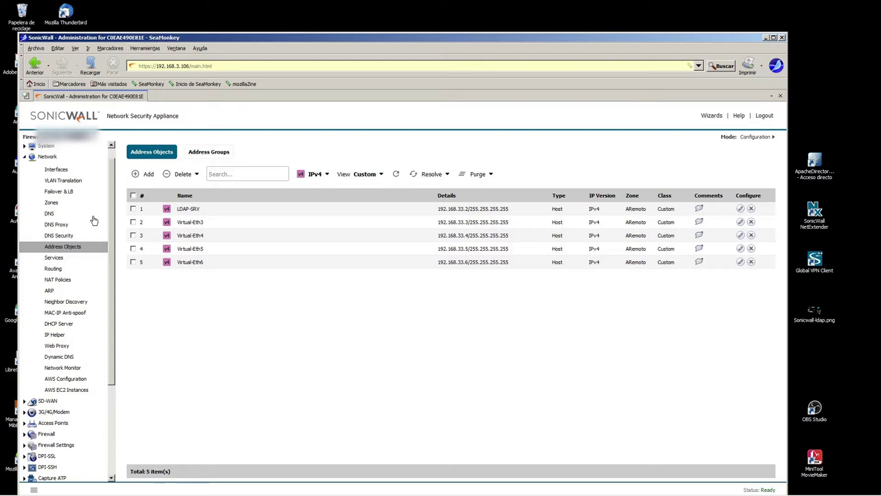
- Go to the Users Status page and expand the Users section
left_click(210, 176)
left_click_drag(117, 324, 117, 451)
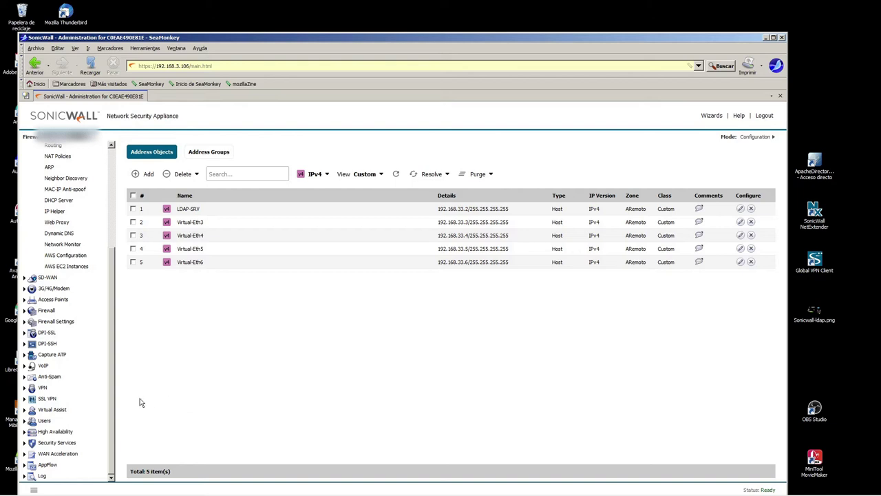
left_click(40, 421)
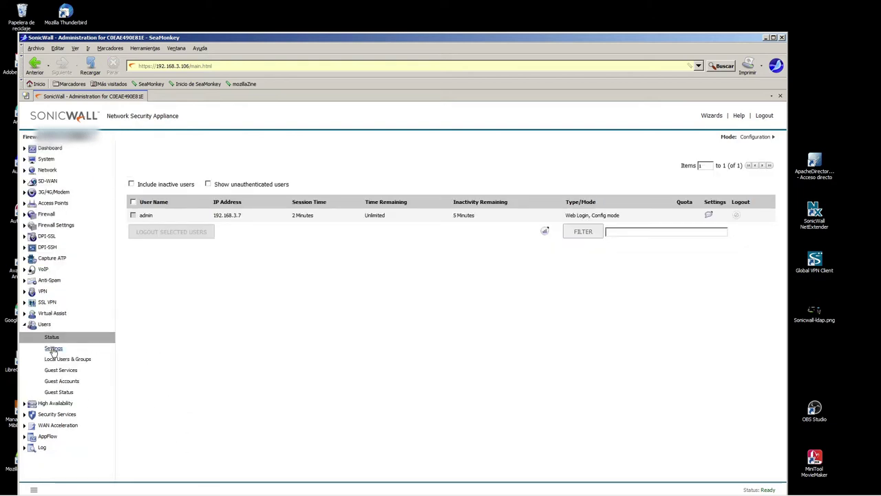
- Choose 'LDAP + Local Users' as the user authentication method in Users > Settings
left_click(53, 349)
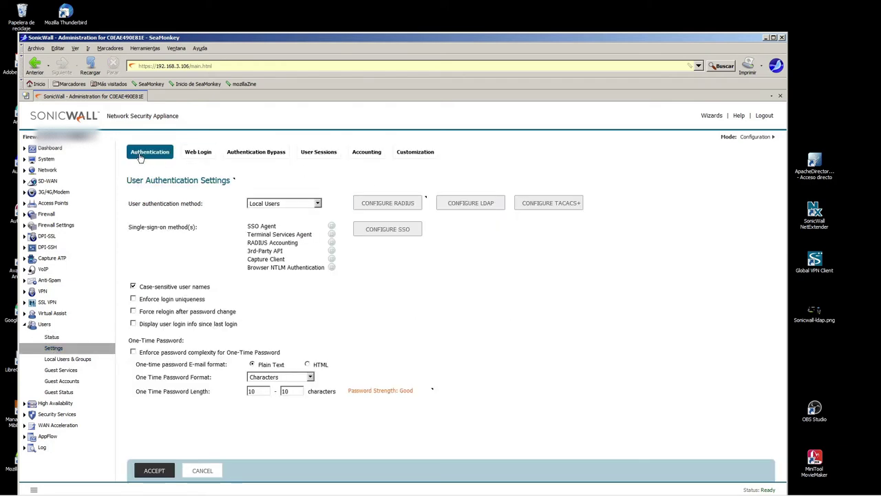
left_click(282, 204)
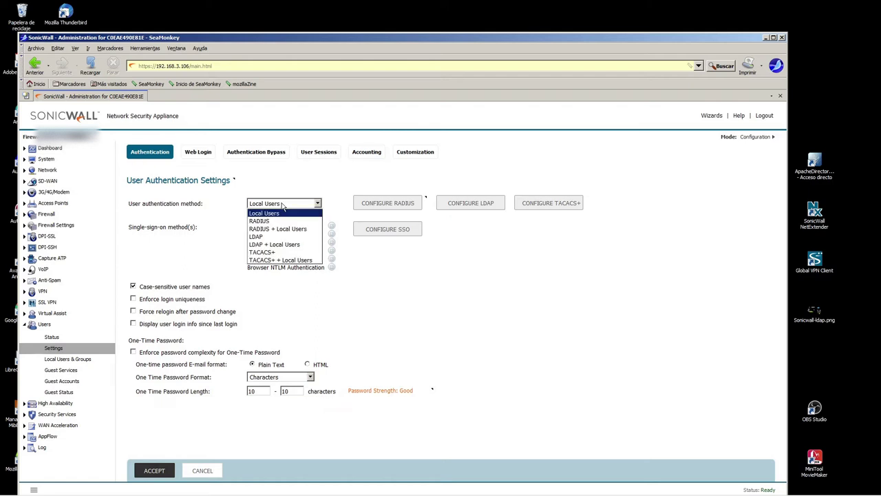
left_click(271, 246)
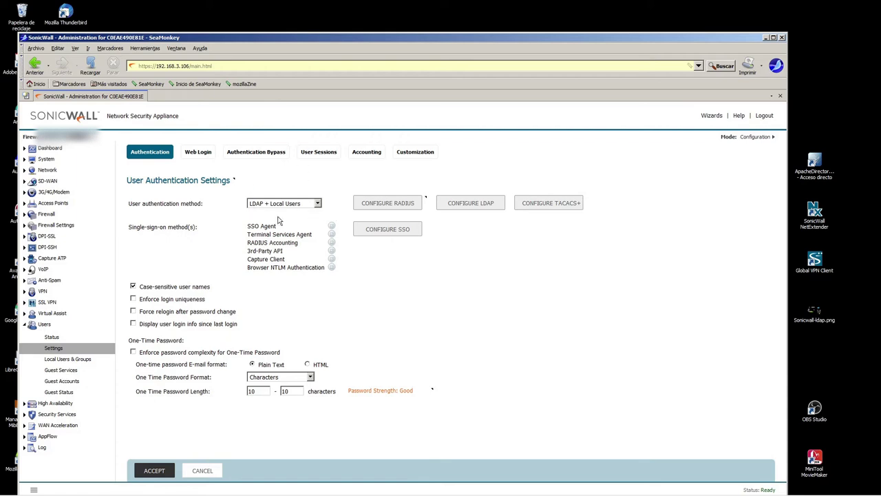
left_click(472, 204)
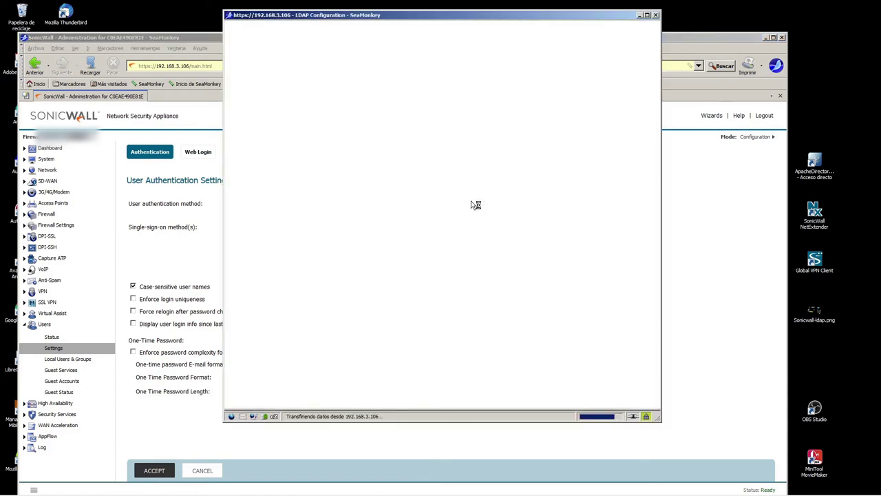
- Add a new LDAP server, replacing 0.0.0.0 with ovpn.localred.net as its name
left_click(257, 136)
left_click(765, 39)
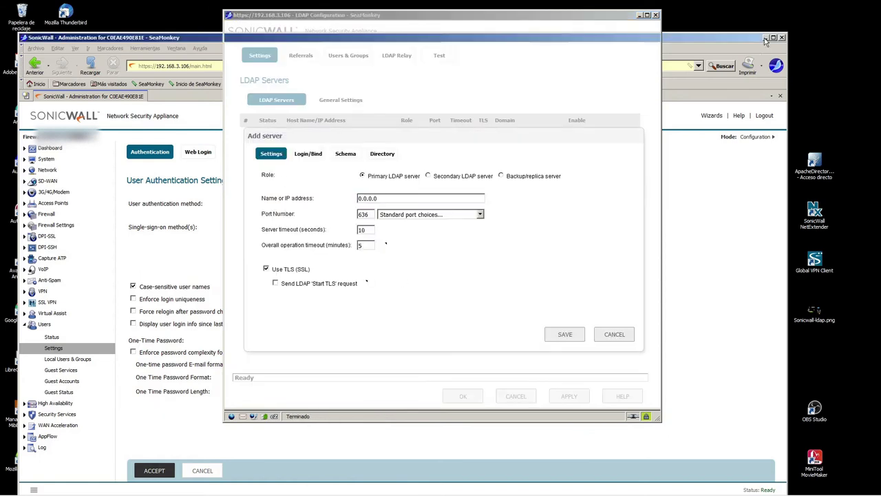
left_click_drag(595, 20, 654, 151)
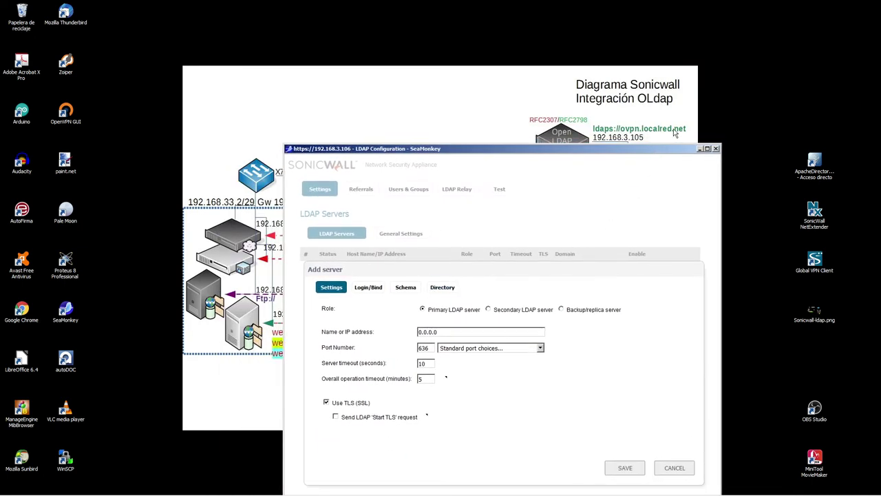
left_click(369, 333)
left_click_drag(450, 333, 290, 336)
type("ovpn.localred.net")
mouse_move(531, 152)
left_mouse_down()
mouse_move(523, 130)
mouse_move(539, 252)
mouse_move(532, 137)
left_mouse_up()
mouse_move(650, 135)
left_mouse_down()
mouse_move(648, 179)
mouse_move(655, 145)
left_mouse_up()
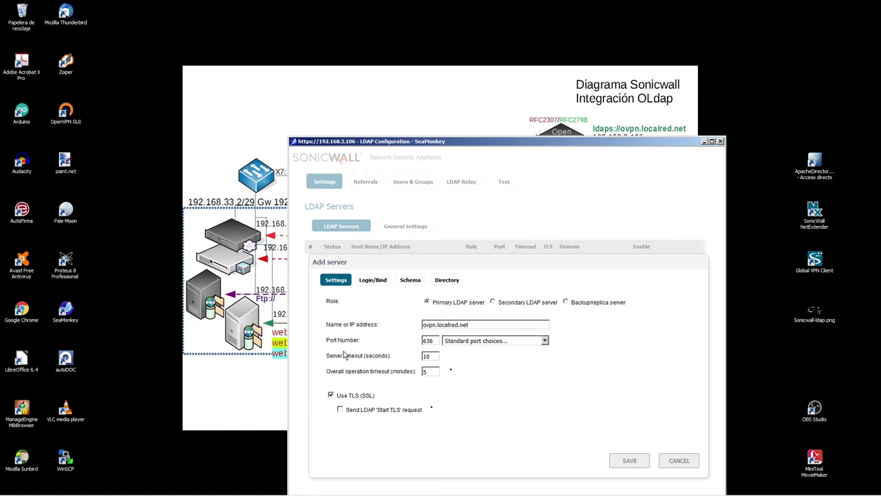
- Keep port 636 with Use TLS on and Start TLS off, then save the server
left_click_drag(349, 343, 390, 343)
left_click(391, 343)
left_click_drag(375, 398, 336, 404)
left_click(460, 399)
left_click_drag(433, 341, 393, 341)
left_click(340, 409)
left_click_drag(436, 341, 398, 342)
left_click(340, 410)
left_click(332, 396)
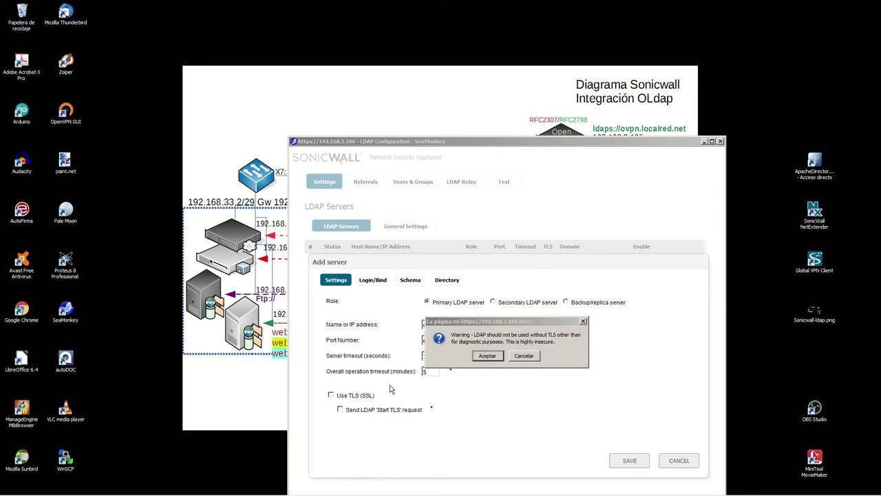
left_click(487, 357)
left_click(331, 396)
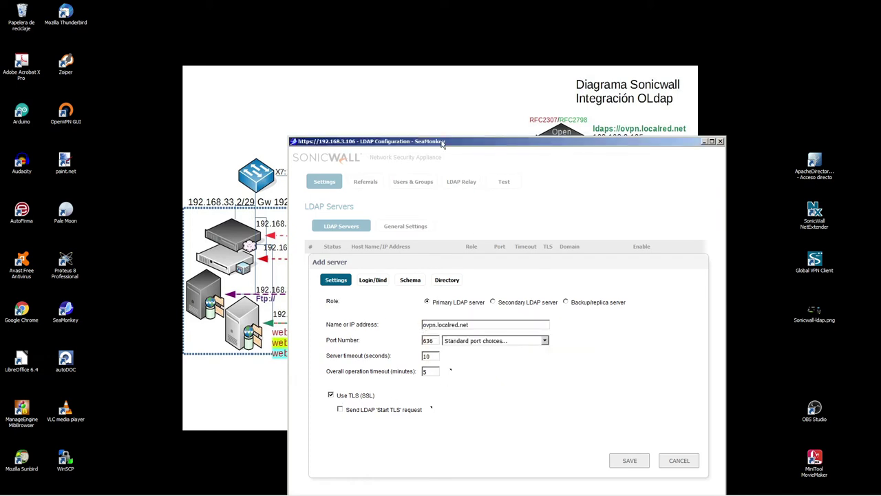
left_click_drag(443, 143, 353, 78)
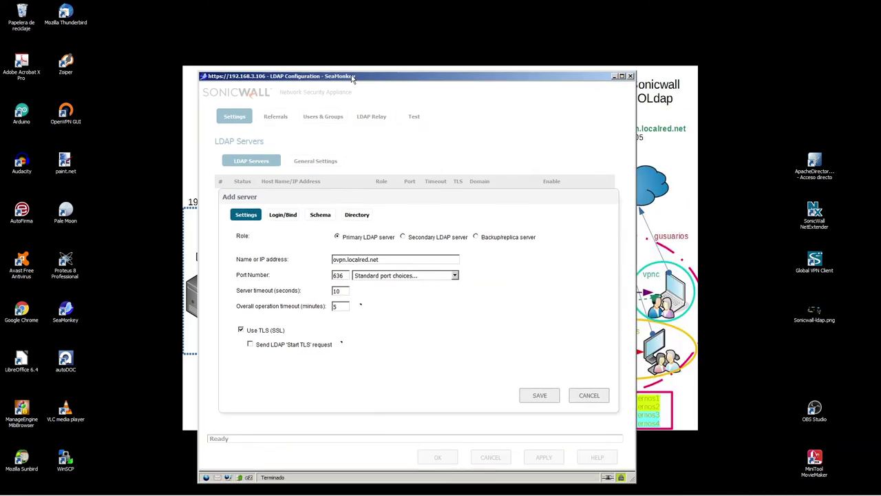
left_click(532, 398)
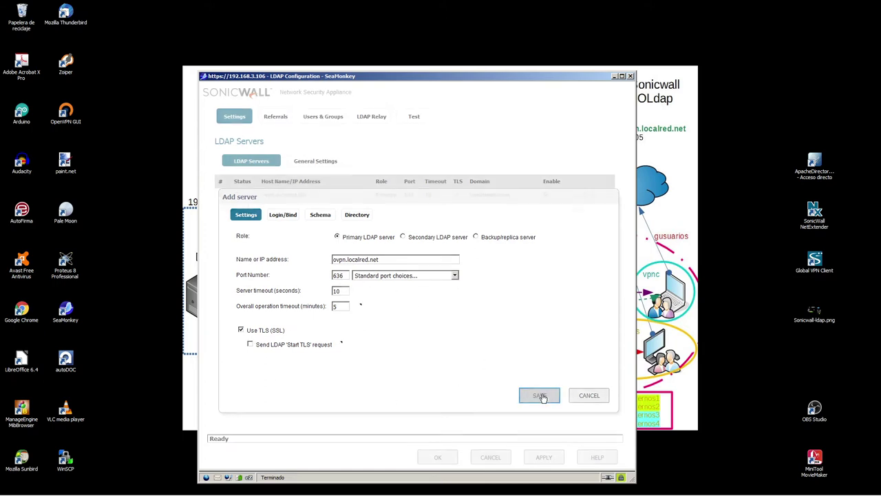
- Stop requiring a valid server certificate in LDAP General Settings, accepting the warning
left_click(313, 163)
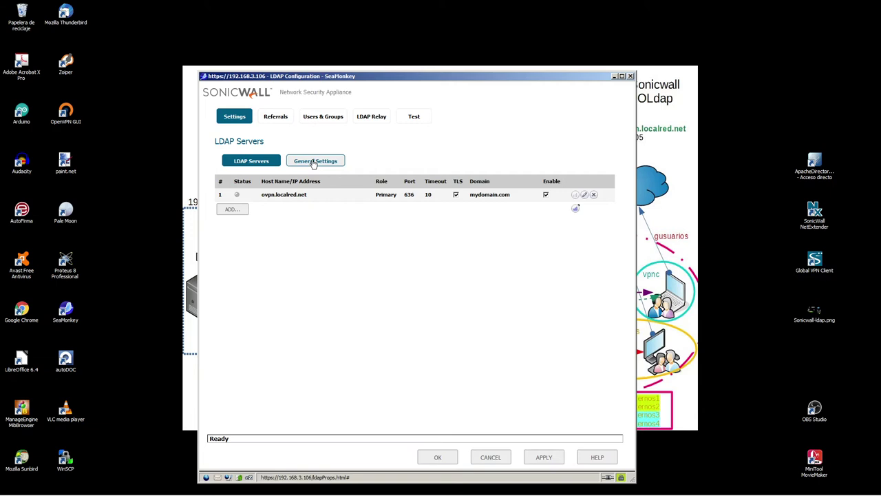
left_click_drag(239, 217, 383, 216)
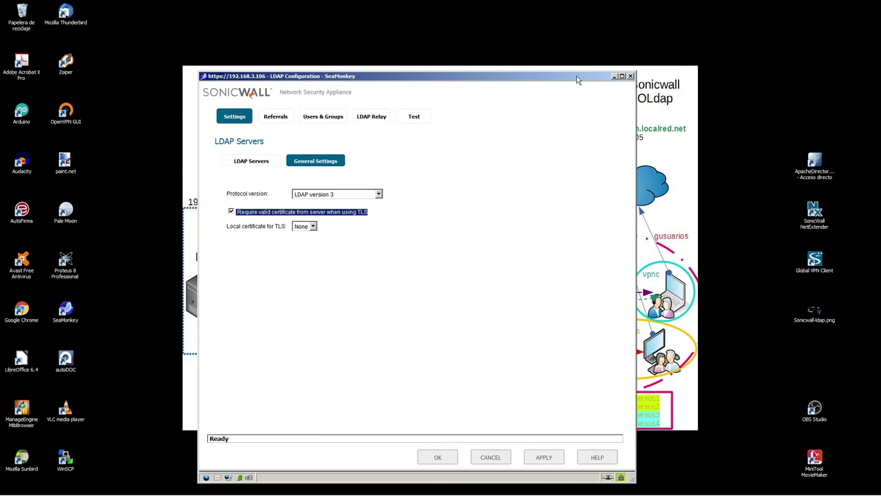
left_click_drag(577, 76, 431, 180)
left_click_drag(521, 112, 695, 166)
left_click_drag(190, 180, 360, 129)
left_click(255, 266)
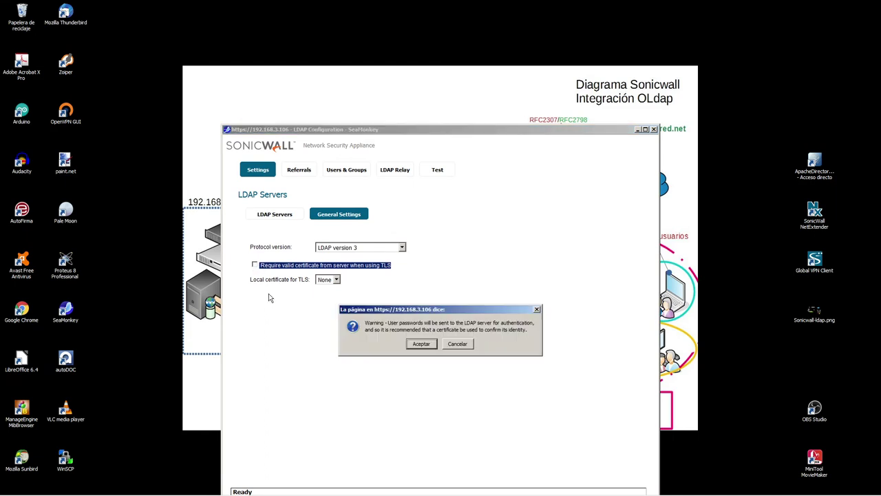
left_click(421, 348)
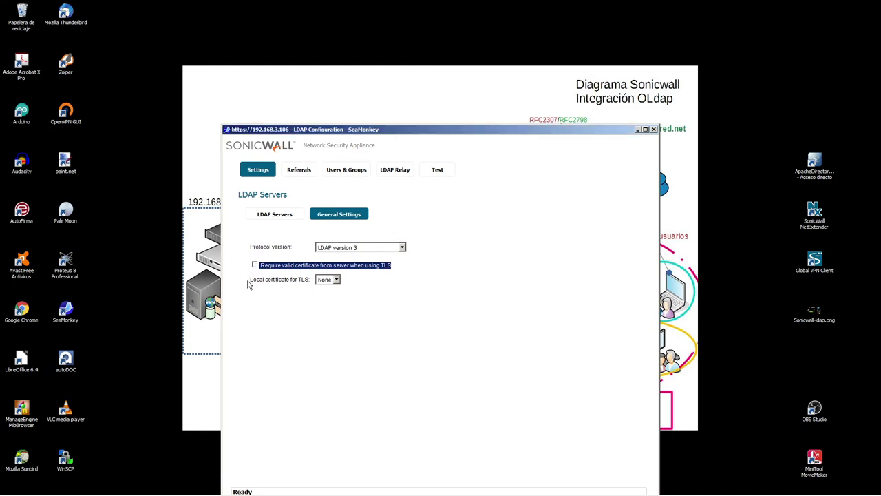
- Keep LDAP protocol version 3, apply the settings, and view the LDAP Servers list
left_click(337, 250)
left_click(342, 249)
left_click_drag(435, 132, 501, 96)
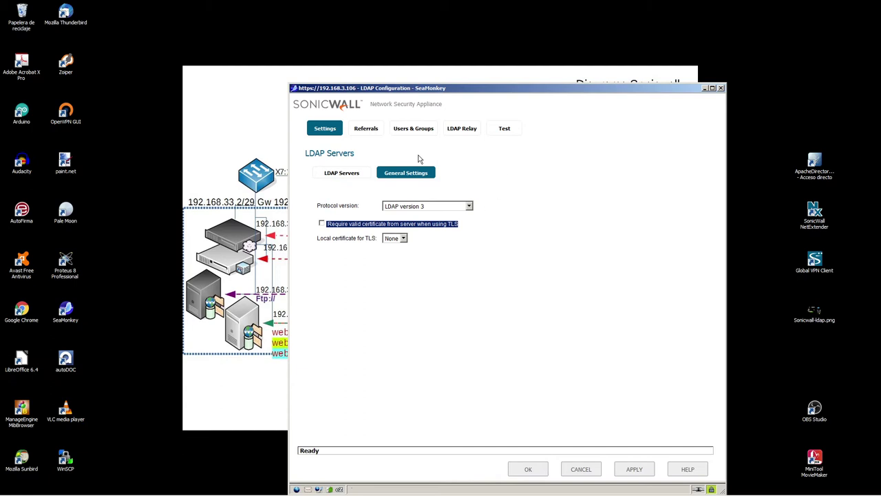
left_click(341, 173)
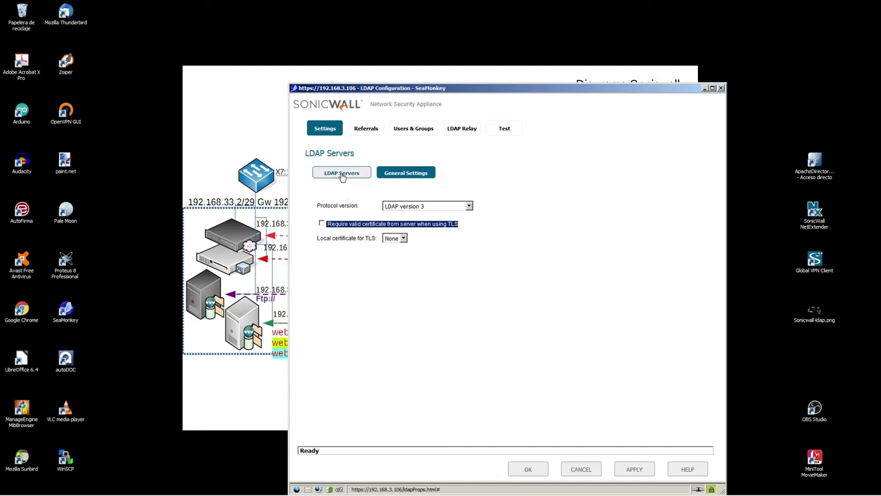
left_click(634, 469)
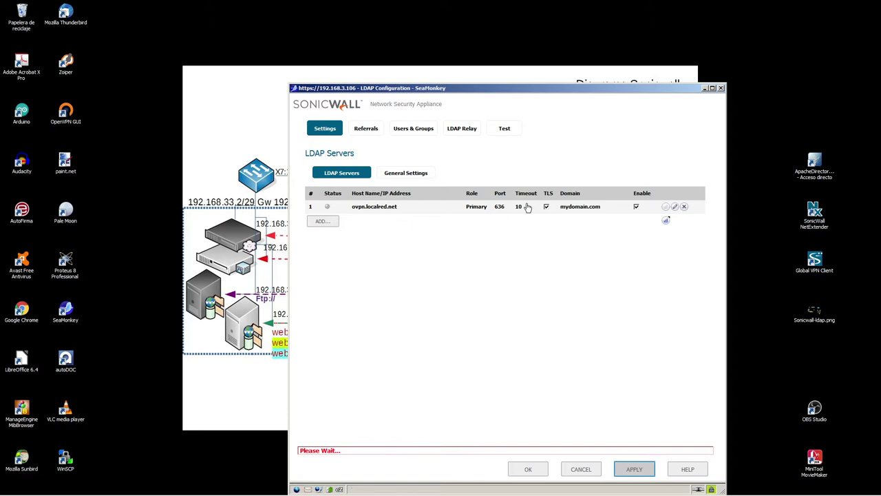
left_click(674, 207)
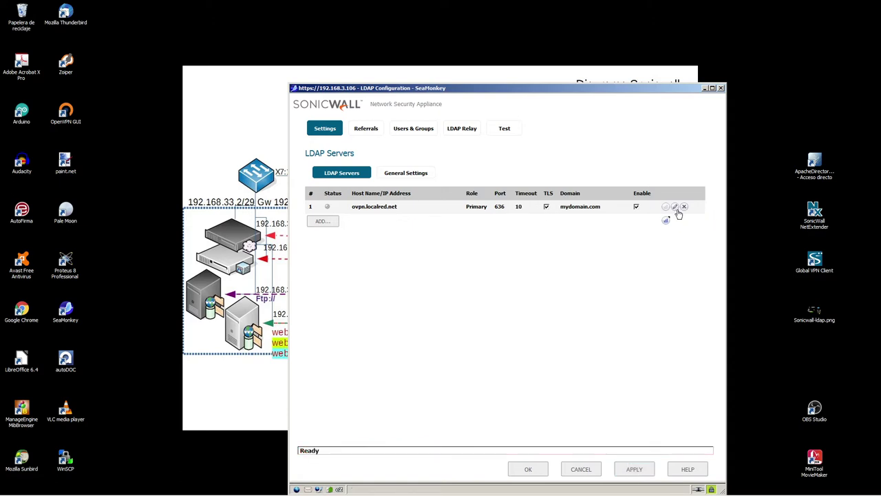
- Leave Anonymous login selected for ovpn.localred.net, save, and reopen its settings
left_click(368, 241)
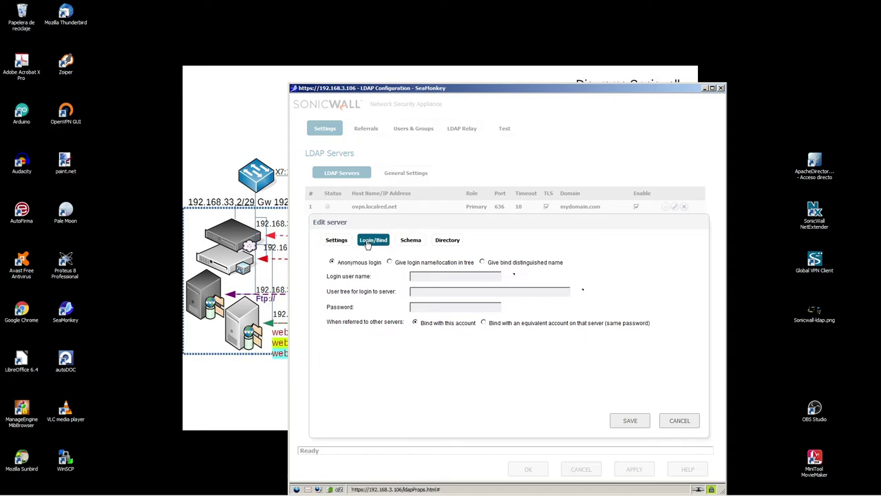
left_click_drag(335, 265, 383, 269)
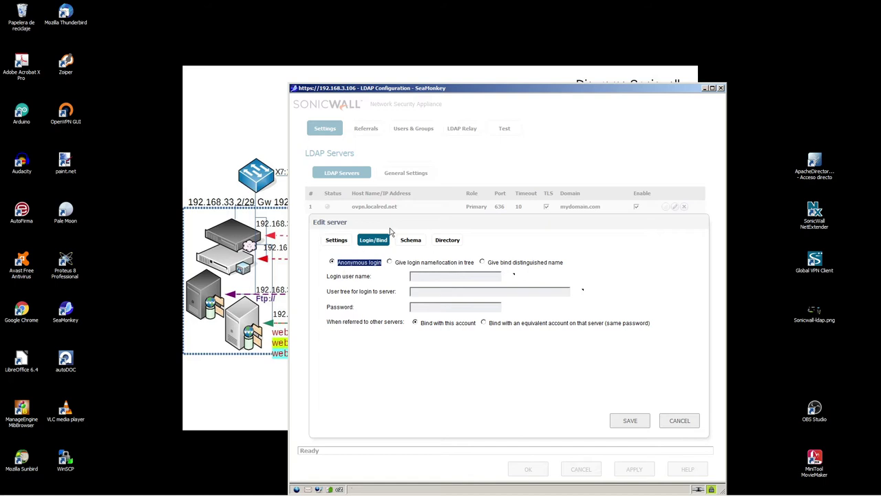
left_click(650, 420)
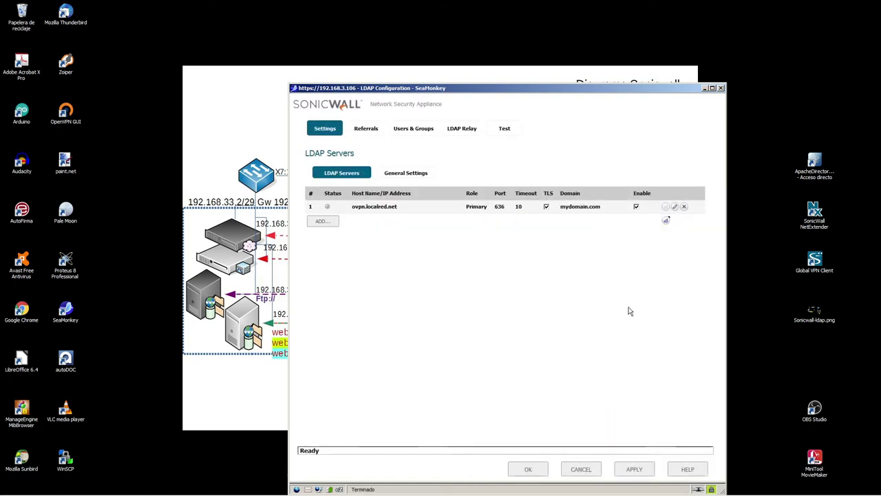
left_click(675, 207)
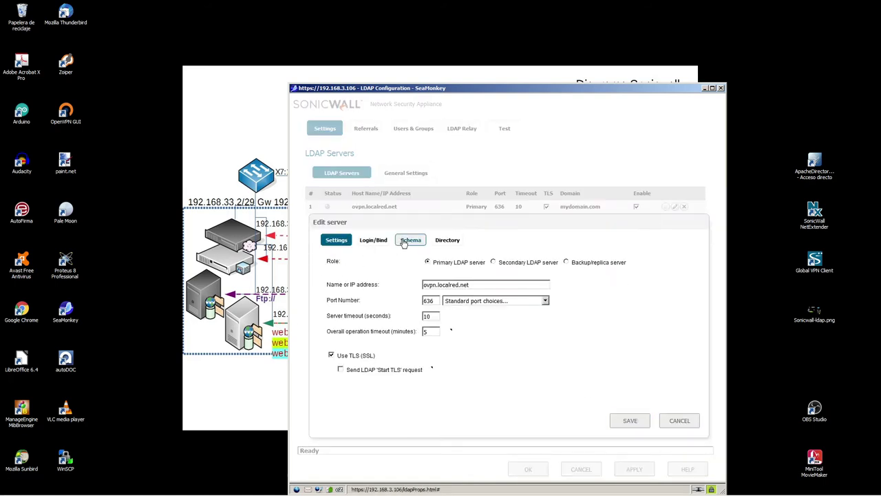
- Select the RFC2307 Network Information Service schema and confirm updating the trees
left_click(404, 243)
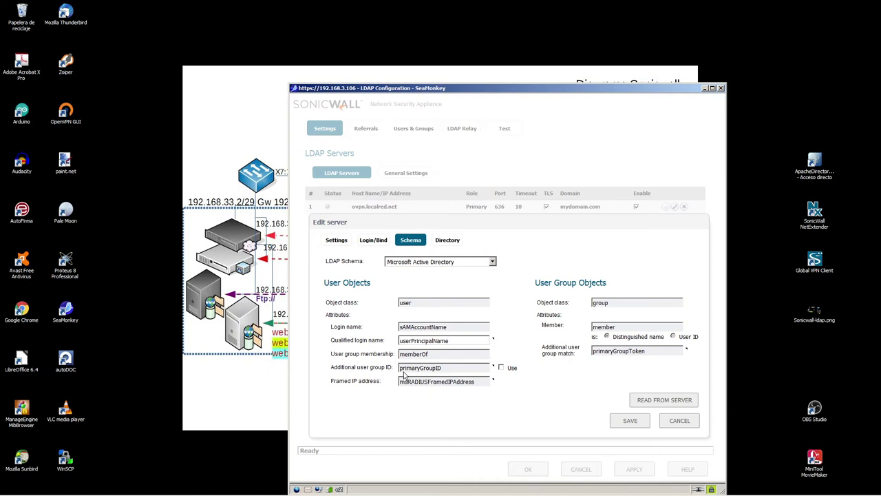
left_click(493, 263)
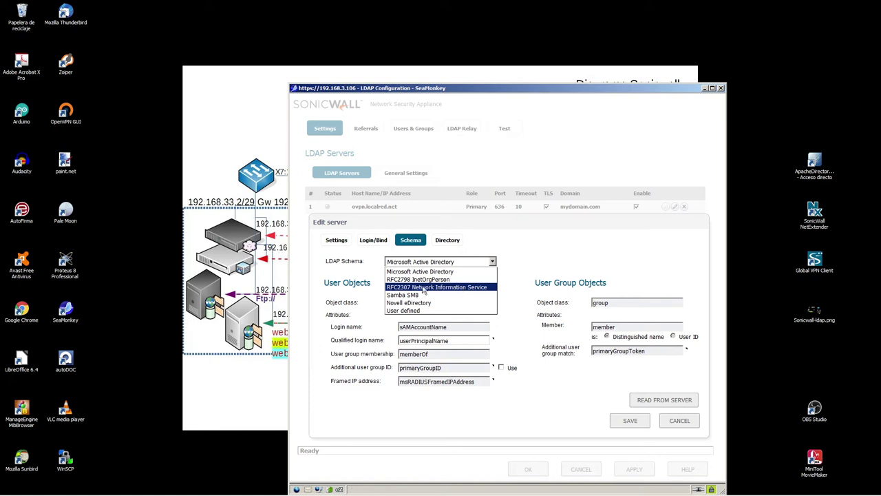
left_click(455, 288)
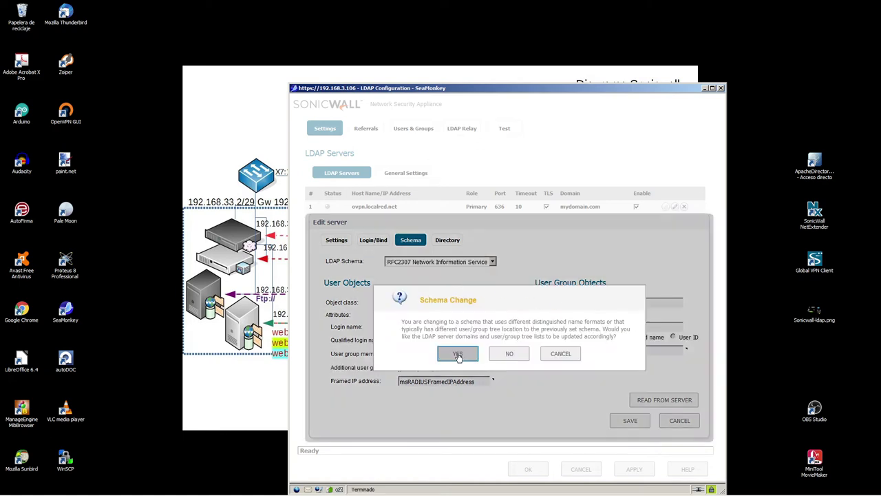
left_click(457, 353)
left_click_drag(321, 284, 376, 306)
left_click(379, 314)
left_click_drag(504, 306, 572, 306)
left_click(575, 312)
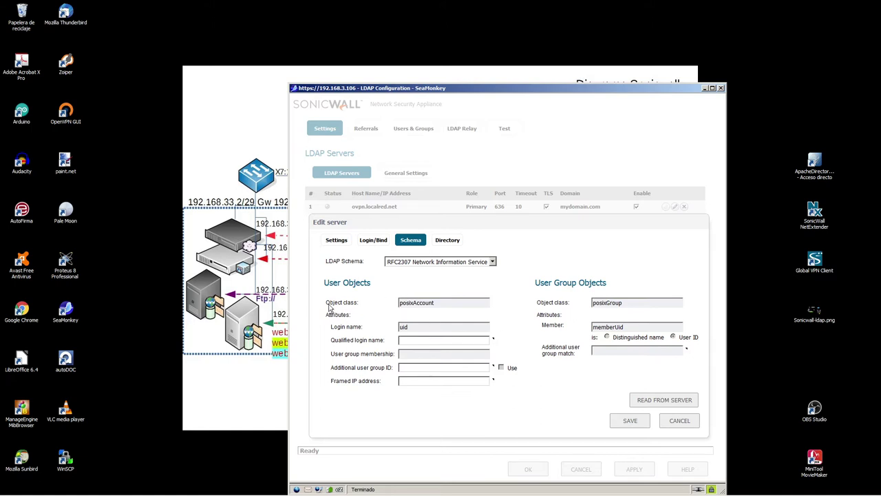
- Check the posixAccount user and posixGroup group object classes, then save the schema
left_click_drag(325, 307, 359, 308)
left_click_drag(536, 304, 578, 309)
left_click_drag(325, 315, 365, 330)
left_click_drag(537, 316, 569, 332)
left_click_drag(688, 91, 607, 166)
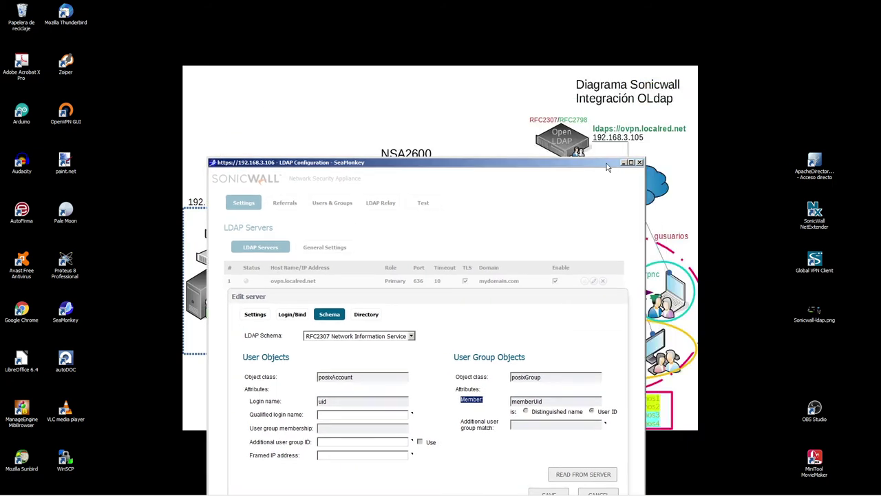
left_click_drag(526, 98, 689, 159)
left_click_drag(544, 165, 570, 108)
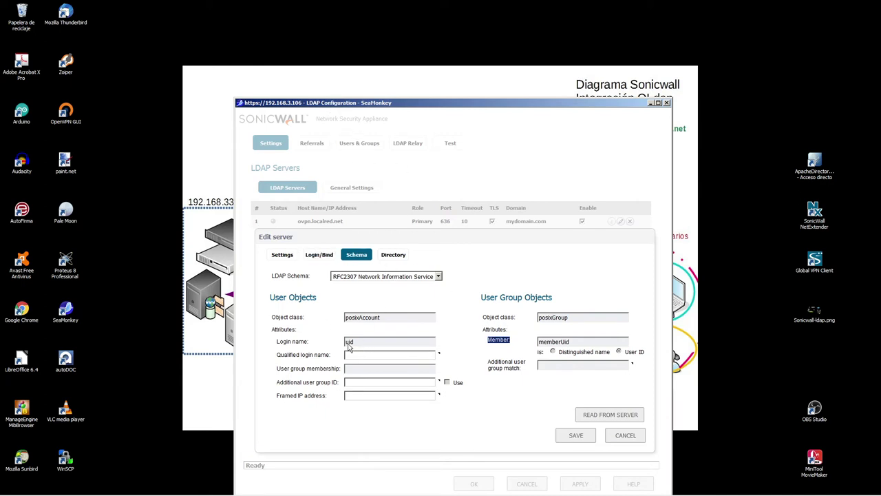
left_click_drag(270, 346, 309, 342)
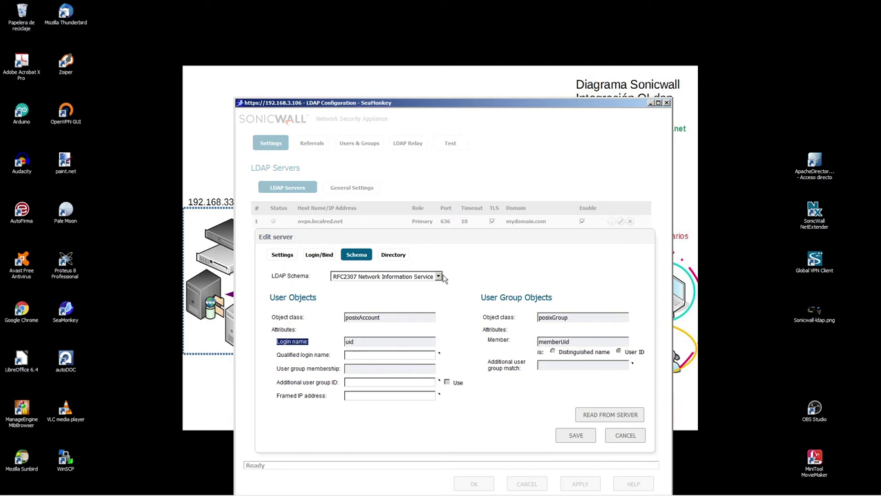
left_click(586, 440)
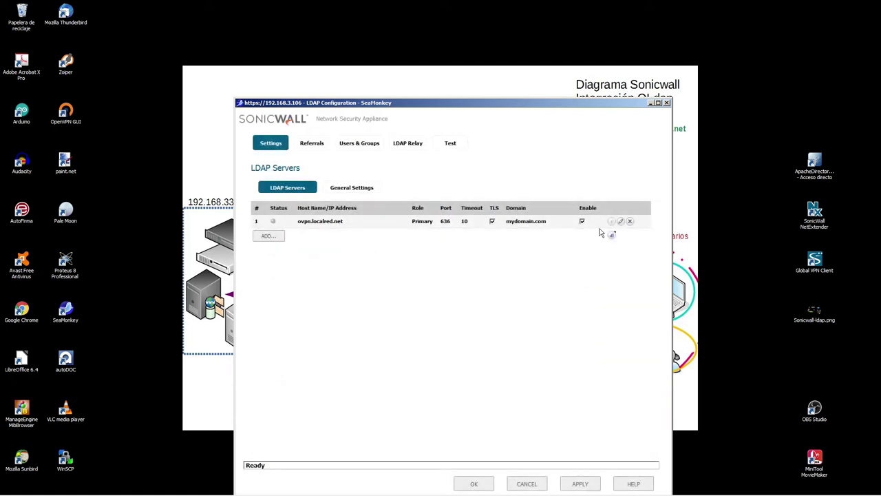
left_click(620, 221)
- Replace the primary domain mydomain.com with localred.net in the Directory tab
left_click(393, 254)
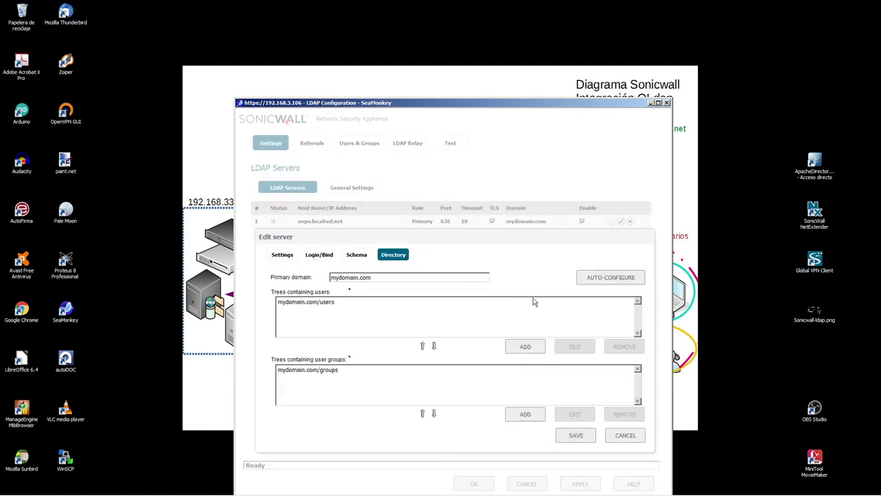
left_click_drag(391, 279, 154, 279)
key("BackSpace")
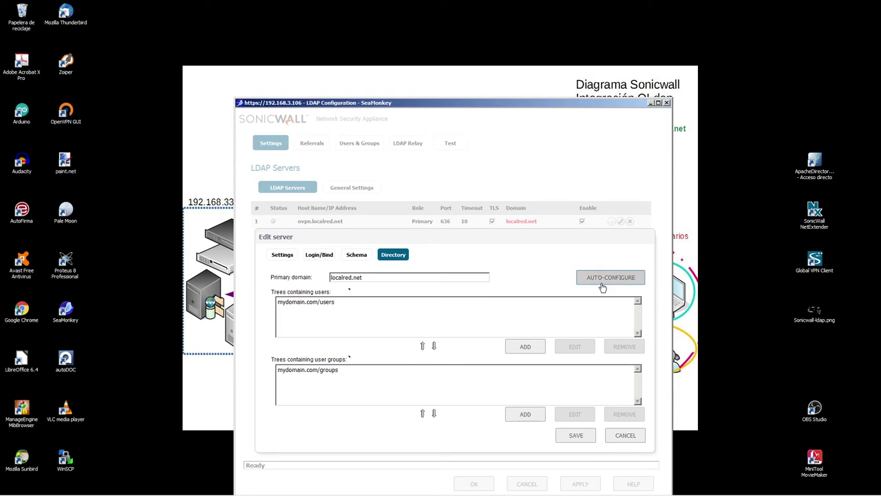
left_click(293, 277)
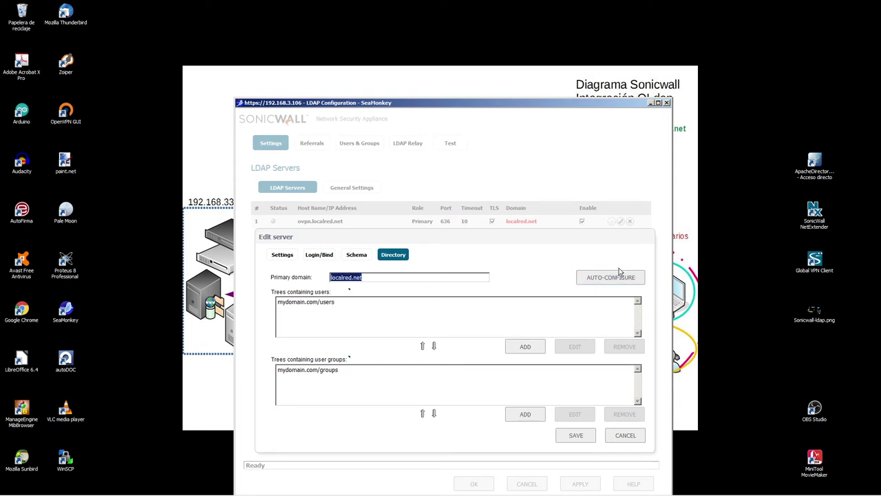
- Auto-configure replacing existing trees, pick localred.net/usuarios and localred.net/grupos, and save
left_click(620, 272)
left_click(434, 320)
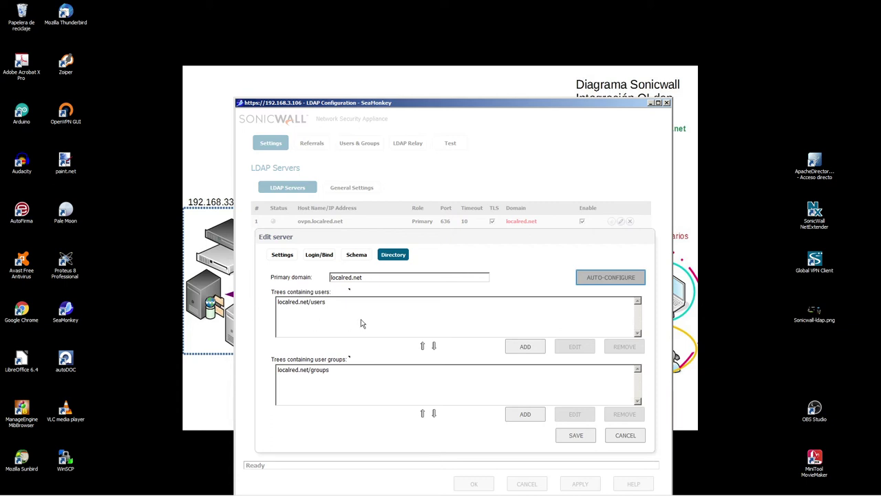
left_click(616, 282)
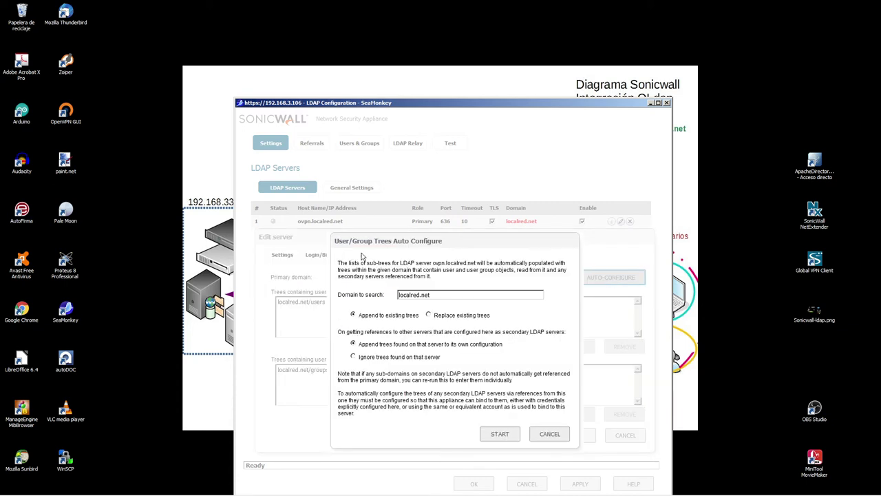
left_click(429, 315)
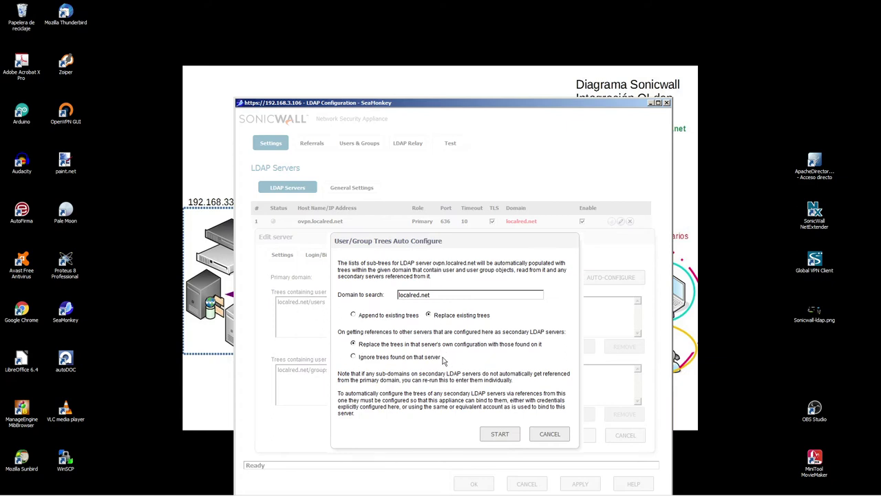
left_click(499, 435)
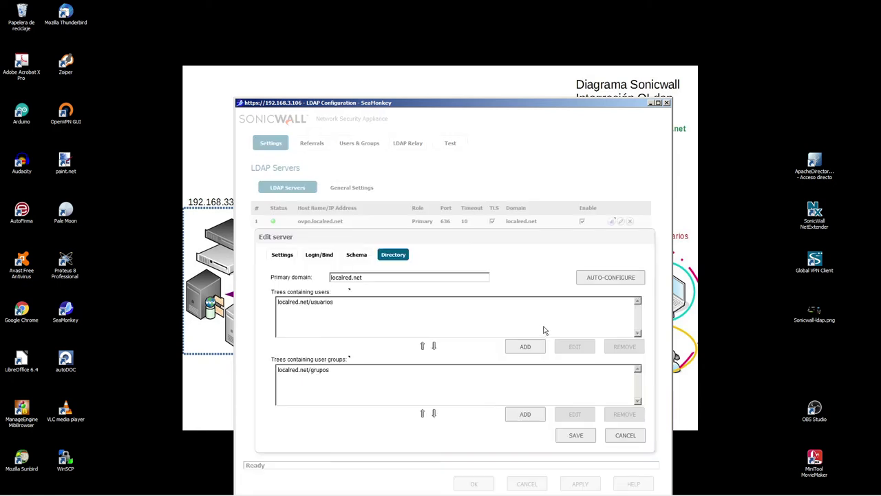
left_click(339, 304)
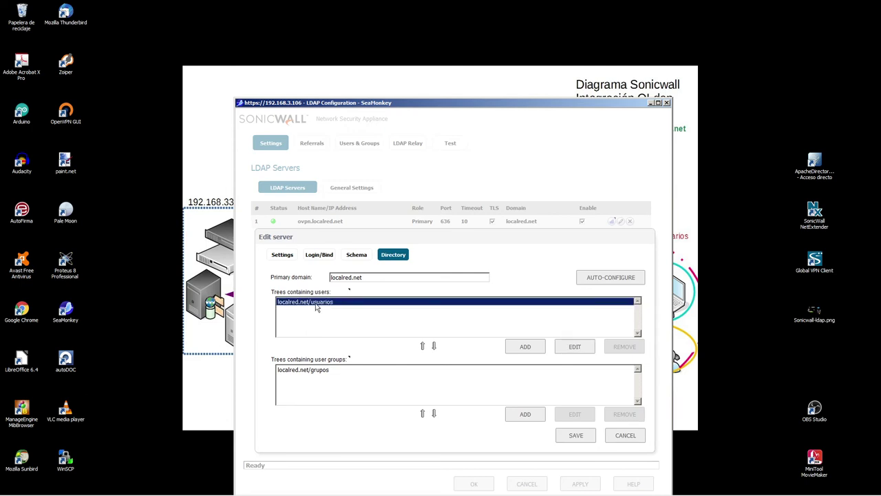
left_click(317, 372)
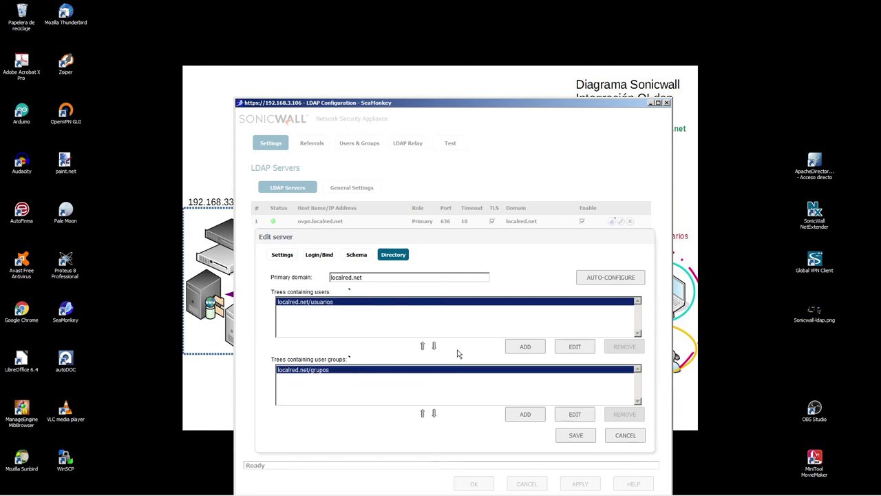
left_click(580, 436)
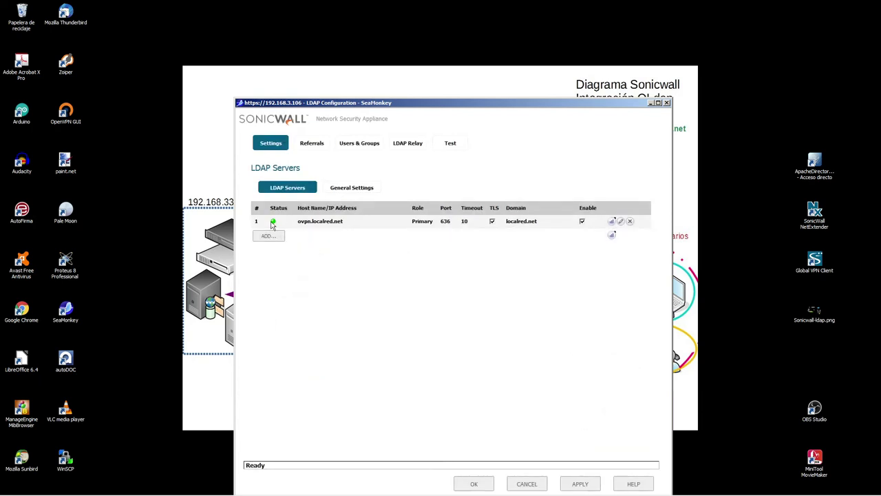
- Select the User authentication test on the LDAP Test page and view the gusuarios diagram
left_click_drag(343, 221, 287, 221)
left_click(482, 259)
left_click(451, 145)
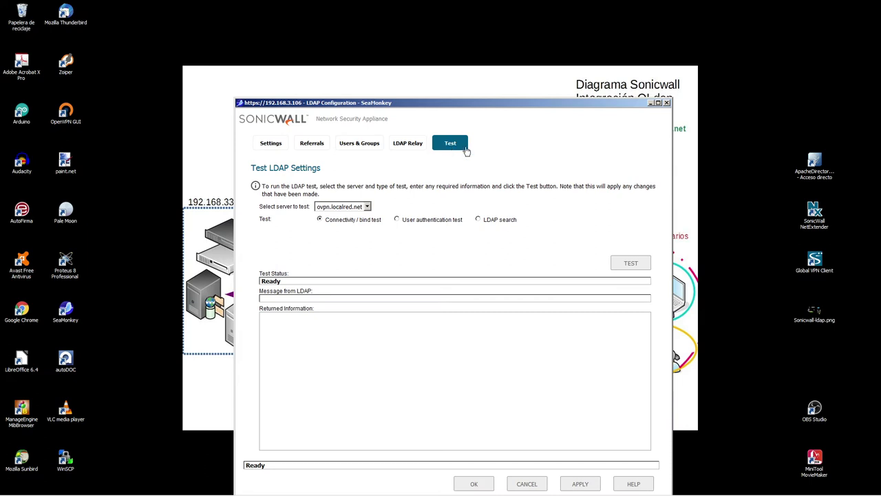
left_click(397, 220)
left_click(478, 219)
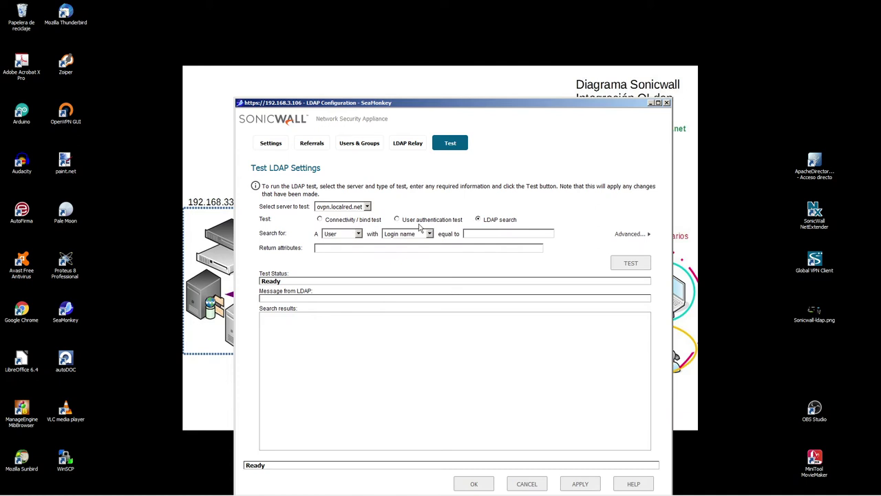
left_click(397, 219)
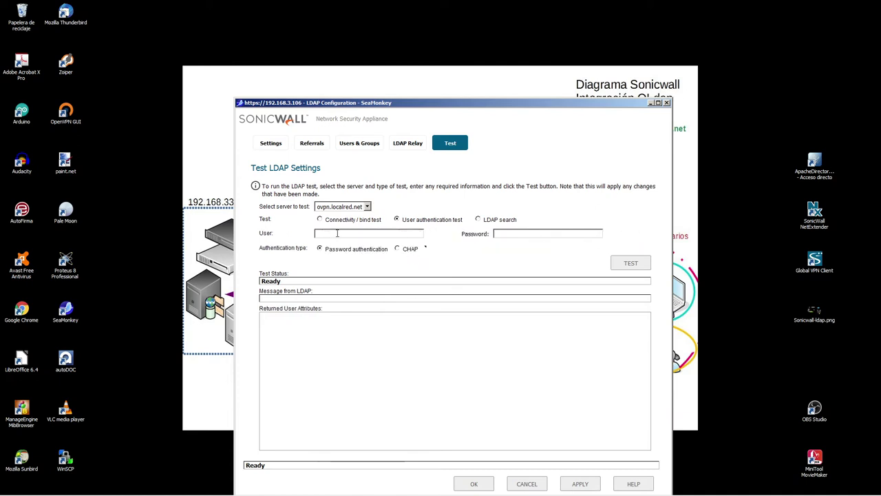
left_click_drag(637, 105, 492, 46)
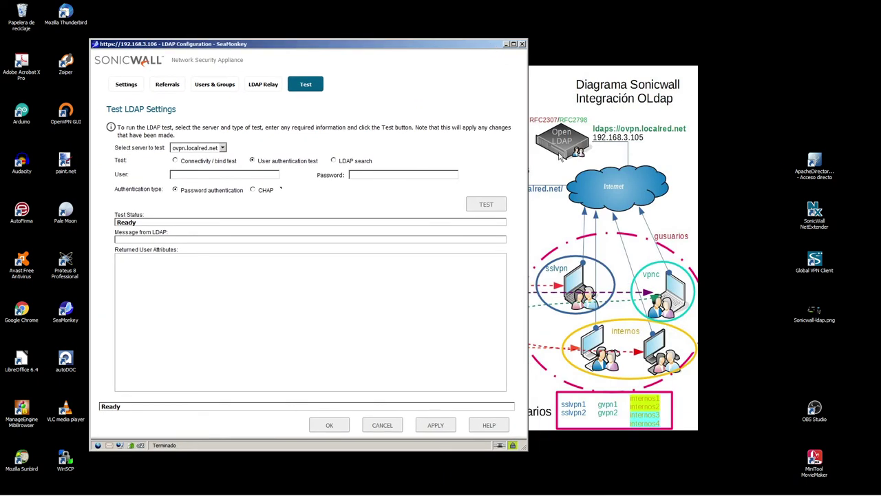
left_click(574, 406)
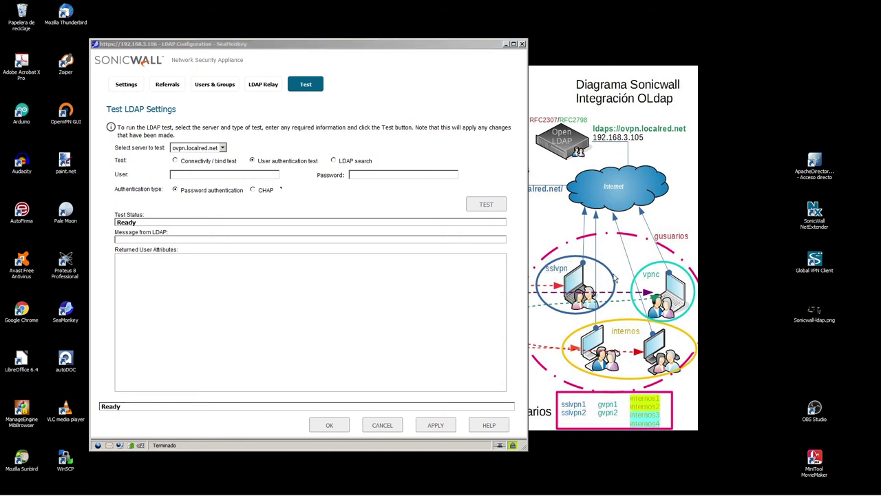
left_click_drag(647, 219, 694, 254)
- Test authentication for sslvpn2 with its password, then close the LDAP window
left_click(184, 175)
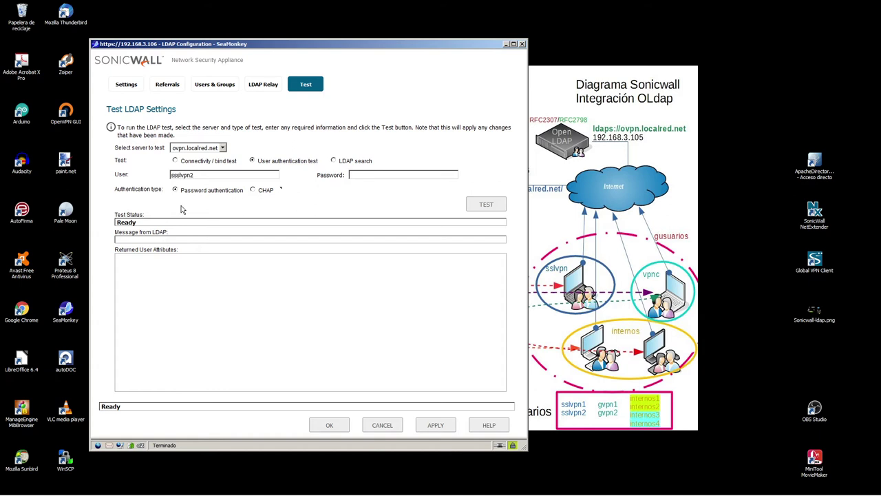
left_click_drag(197, 176, 68, 184)
key("Tab")
type("sslvpn2")
left_click(466, 205)
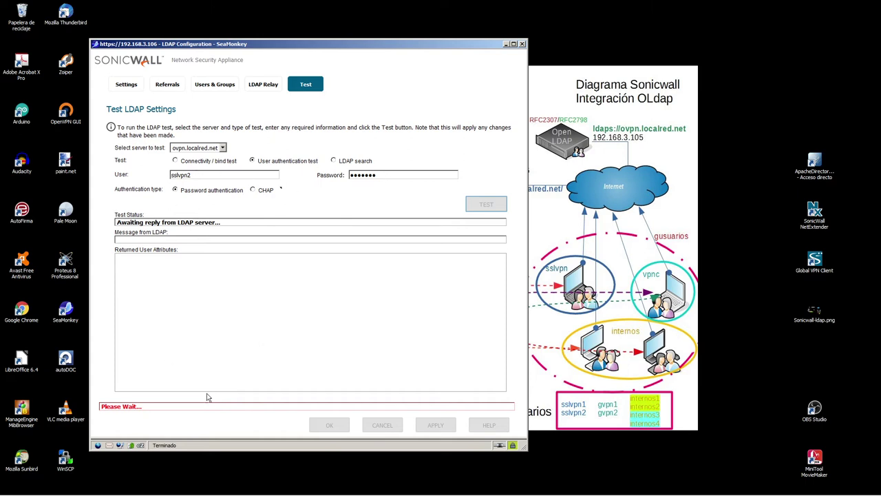
left_click(523, 44)
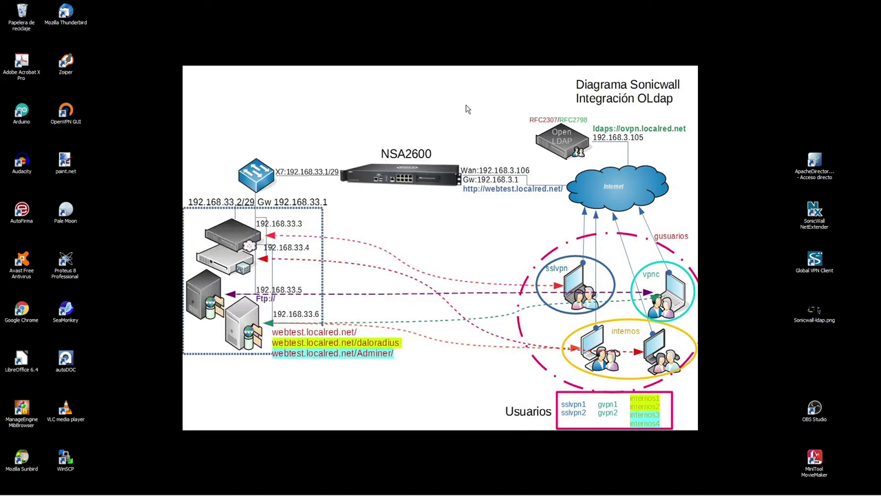
- Log out, sign back in with the admin credentials, and reopen CONFIGURE LDAP
left_click(92, 486)
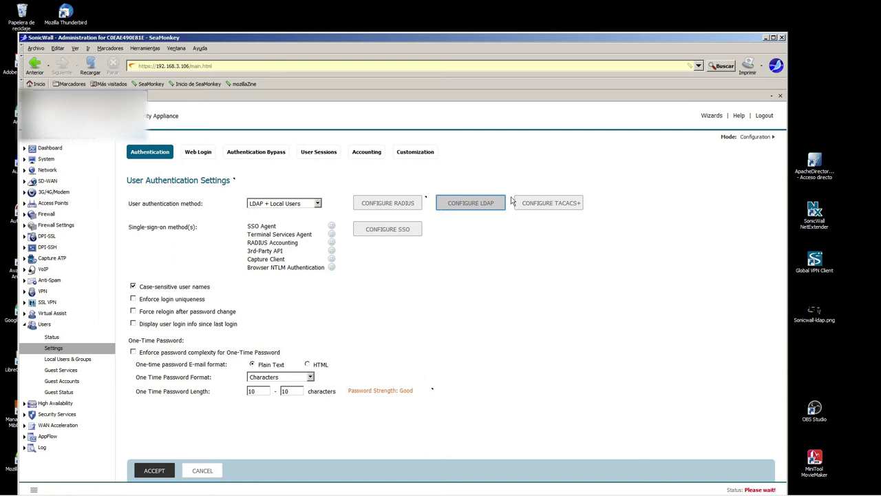
left_click(765, 115)
left_click(408, 261)
type("admin")
key("Tab")
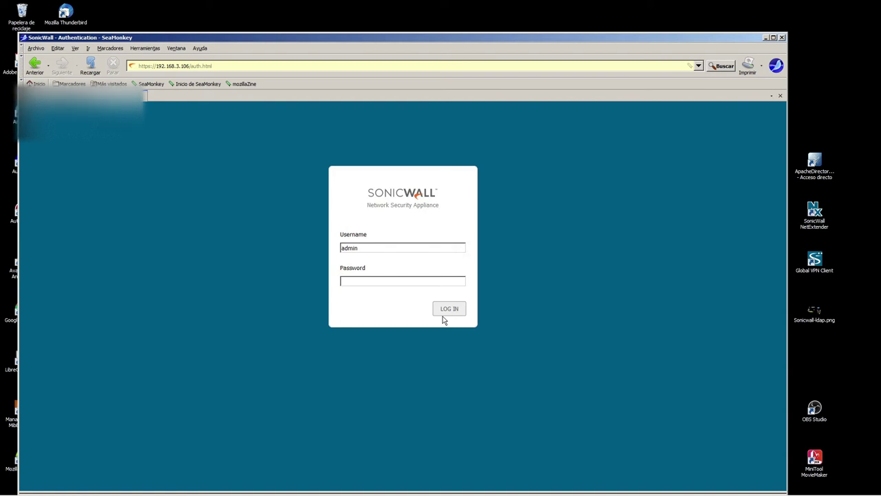
type("password")
key("Return")
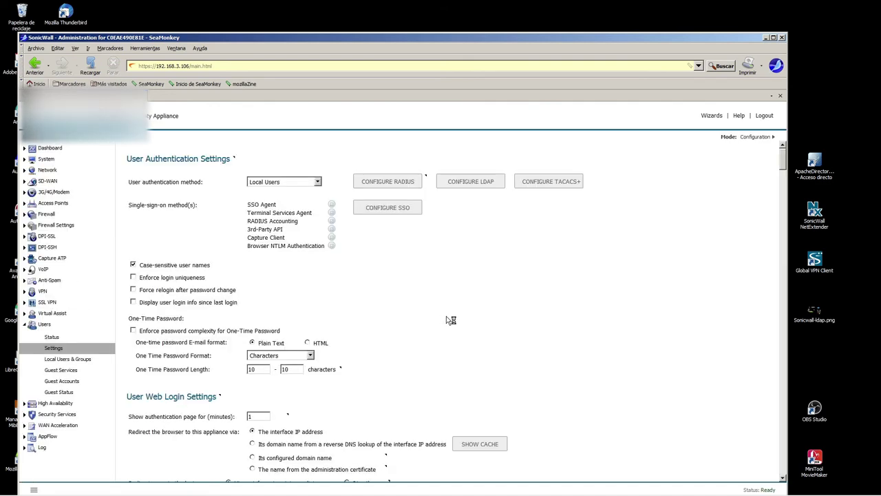
left_click(475, 204)
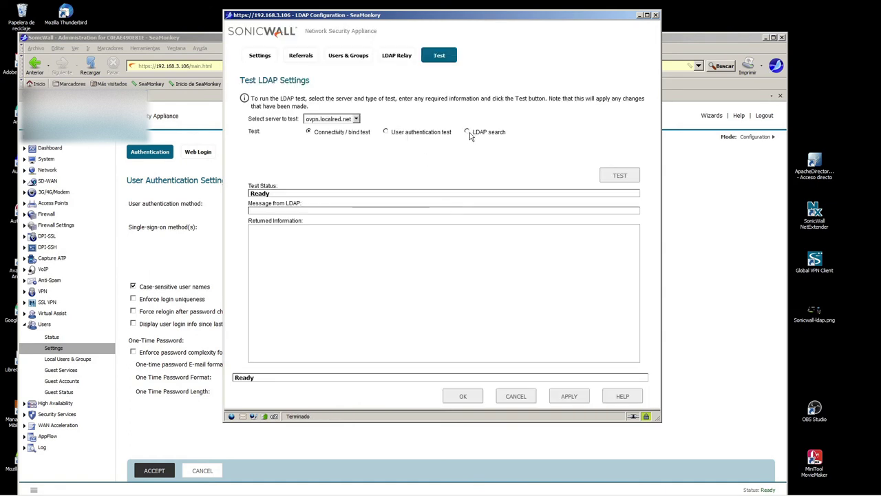
- Run a User authentication test for sslvpn2 with its password
left_click(467, 131)
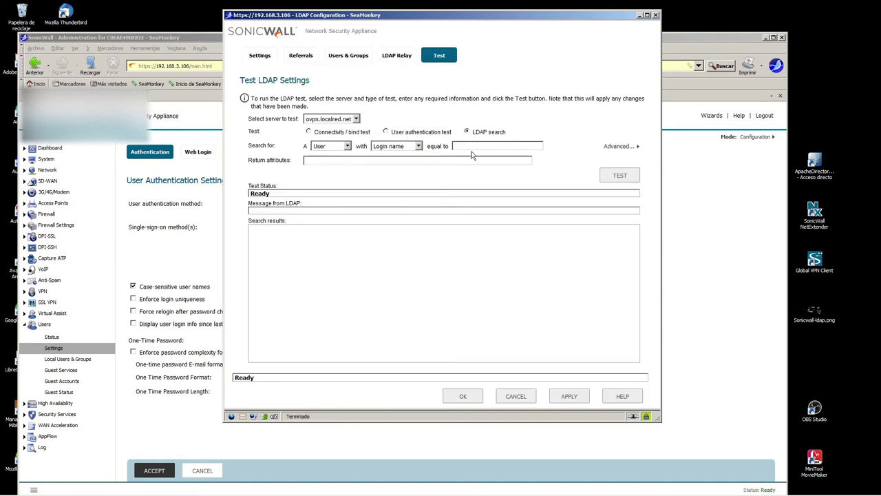
left_click(386, 132)
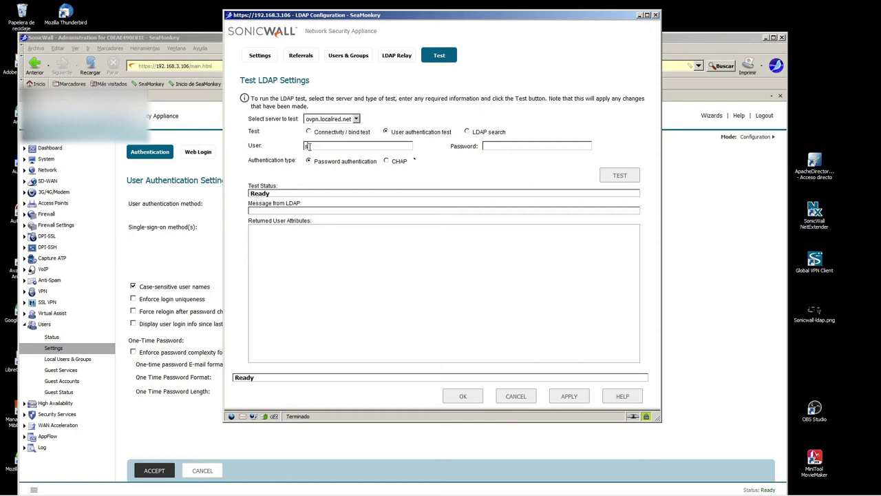
left_click(310, 146)
type("sslvpn2")
double_click(337, 146)
key("ctrl+c")
left_click(493, 146)
key("ctrl+v")
left_click(610, 178)
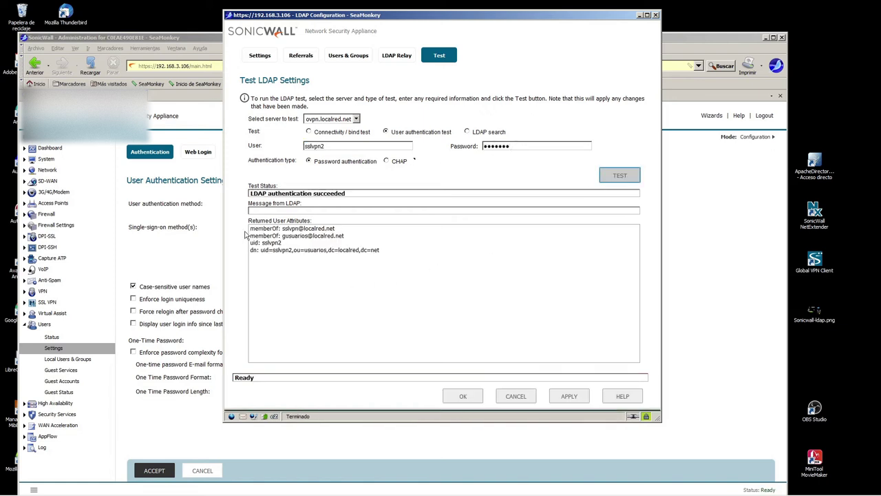
- Review the succeeded result and sslvpn and gusuarios memberships beside the diagram
left_click_drag(250, 193, 356, 195)
left_click(278, 232)
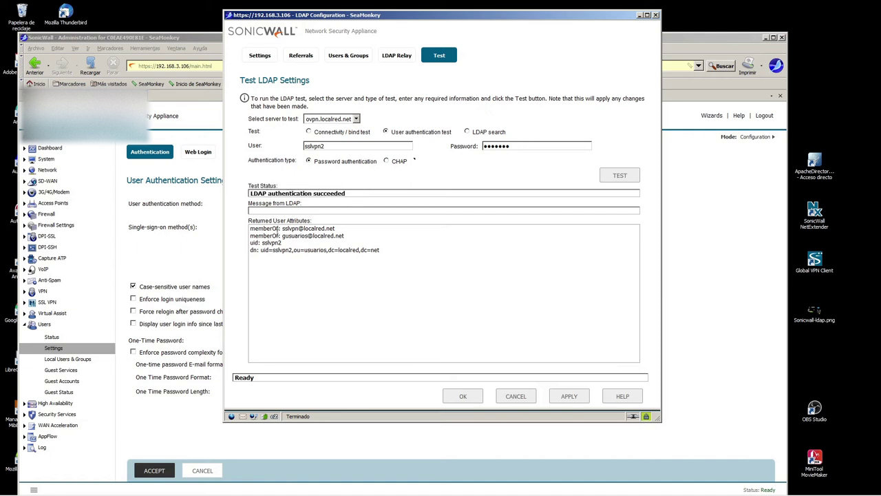
left_click_drag(255, 228, 365, 235)
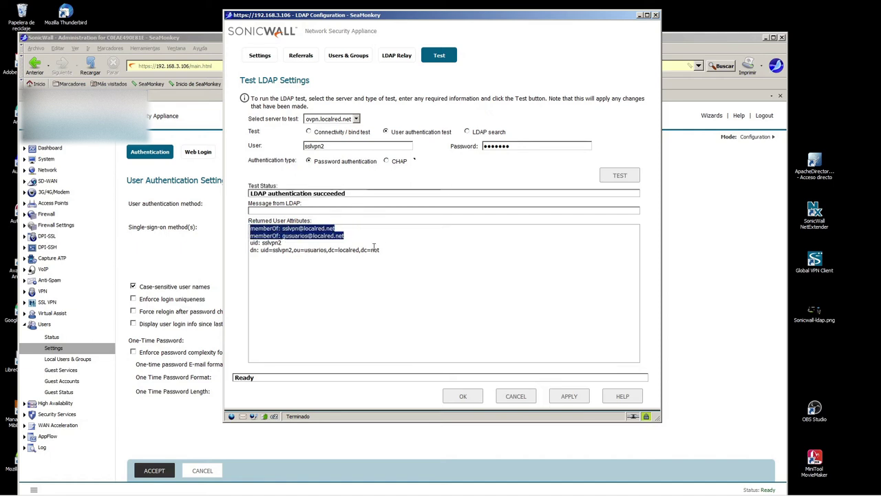
left_click(766, 36)
left_click_drag(603, 16, 471, 43)
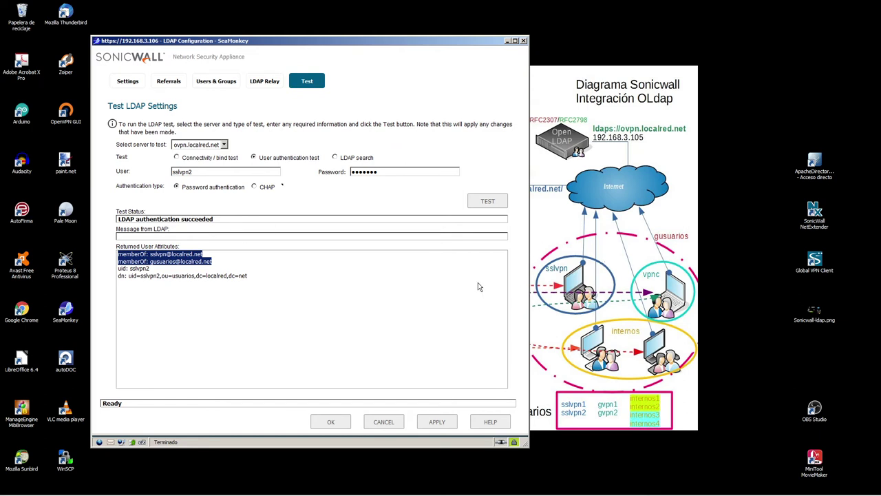
- Highlight the sslvpn group in the previous memberOf results
left_click(158, 253)
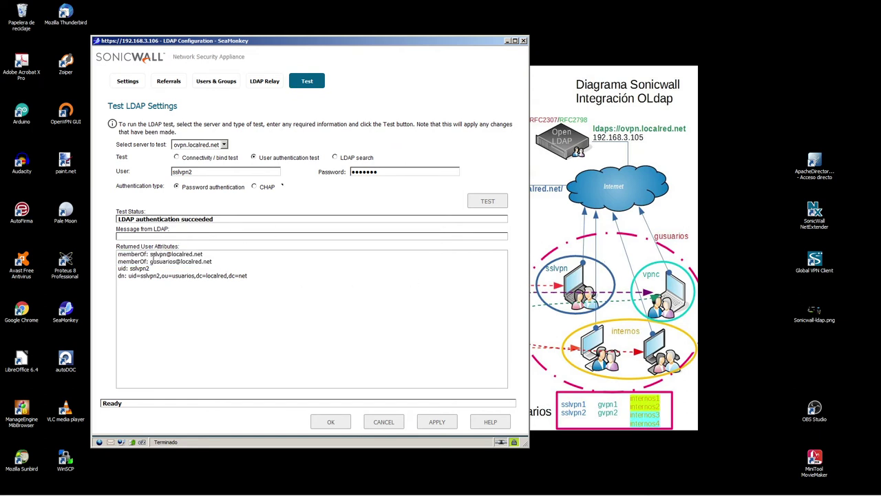
left_click_drag(150, 254, 183, 255)
left_click_drag(149, 254, 176, 261)
- Replace user sslvpn2 with internos2, paste the account password and run the authentication test
left_click(205, 172)
double_click(206, 172)
key("BackSpace")
type("intetrnos2")
key("ctrl+a")
left_click(376, 171)
key("ctrl+a")
key("ctrl+v")
left_click(488, 201)
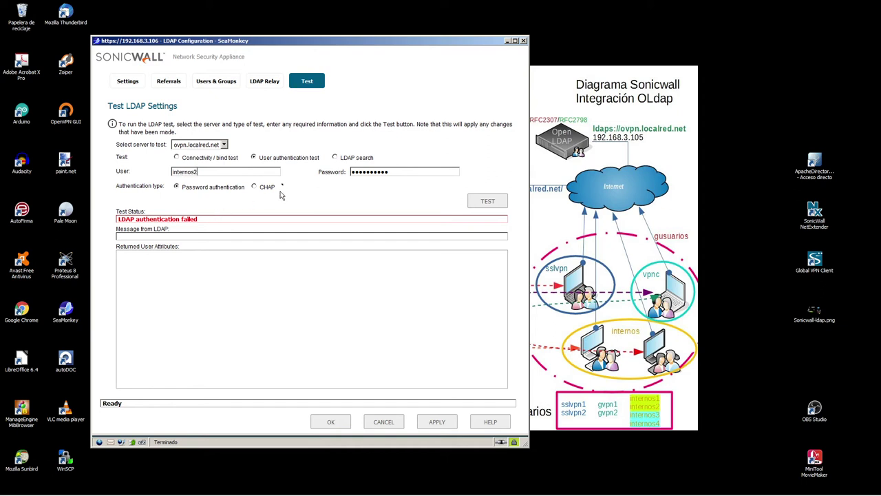
- Retype the password and rerun the test, showing internos2's DDBB, internos and gusuarios memberships
left_click_drag(389, 174, 144, 174)
type("12")
left_click(488, 200)
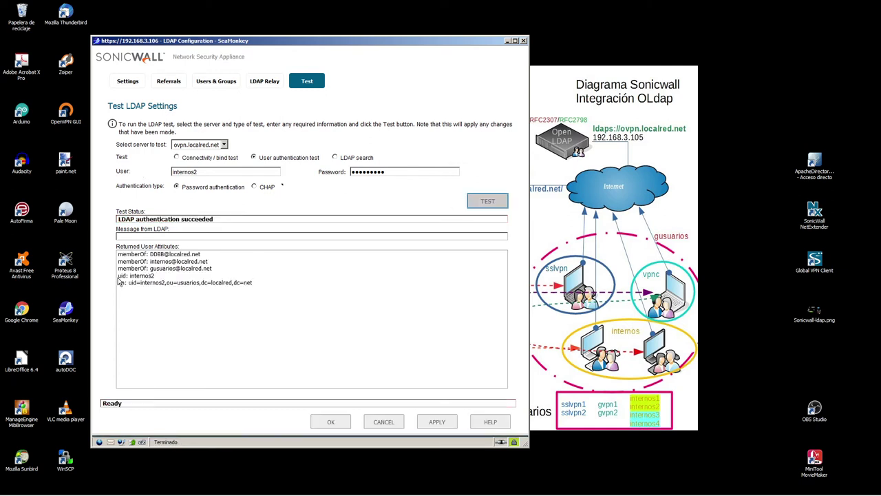
left_click_drag(118, 255, 195, 249)
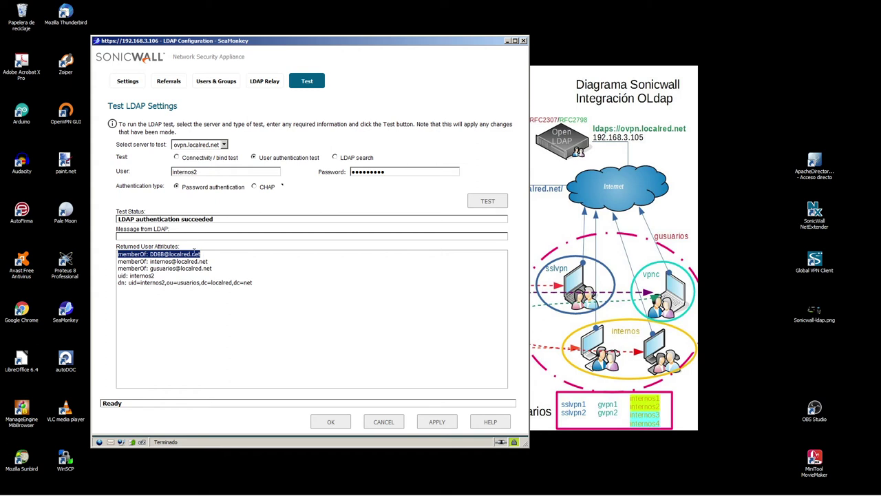
left_click_drag(118, 252, 215, 268)
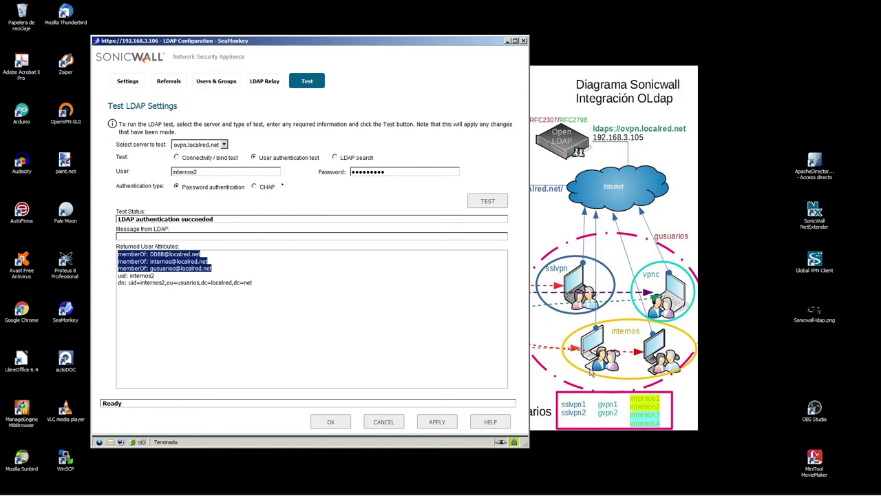
- Compare the result with the internos1–4 users on the network diagram, then switch to LDAP search
left_click(635, 410)
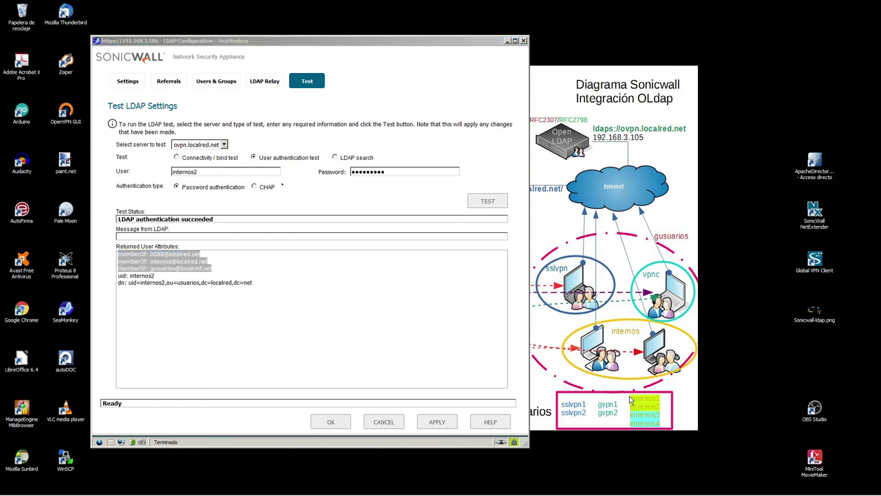
left_click_drag(629, 397, 667, 433)
left_click_drag(485, 45, 552, 396)
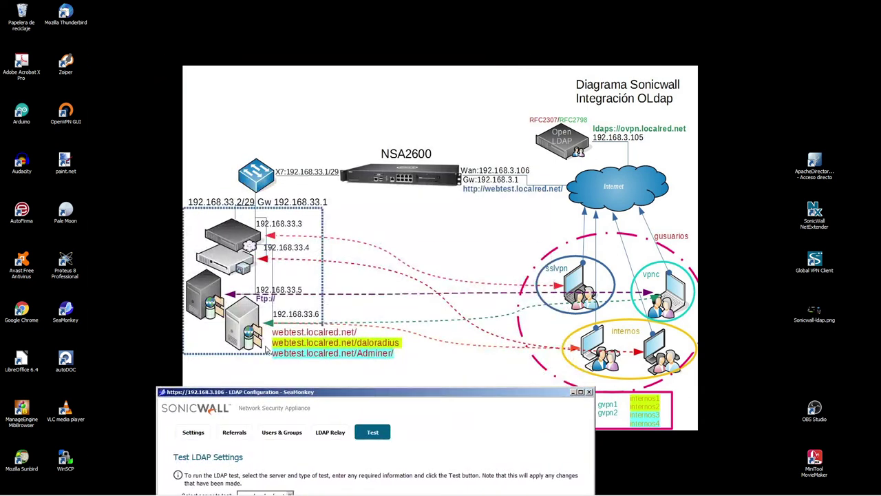
left_click_drag(353, 395, 298, 46)
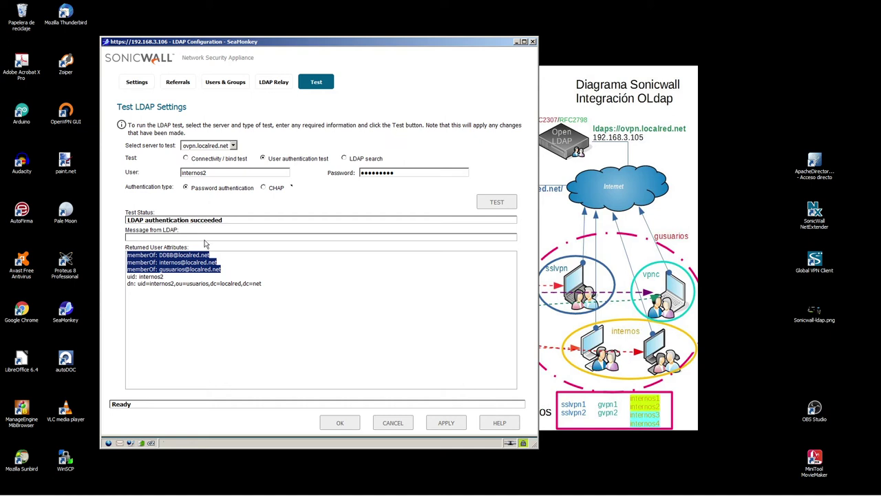
left_click_drag(128, 218, 269, 224)
left_click_drag(128, 254, 230, 268)
left_click(266, 270)
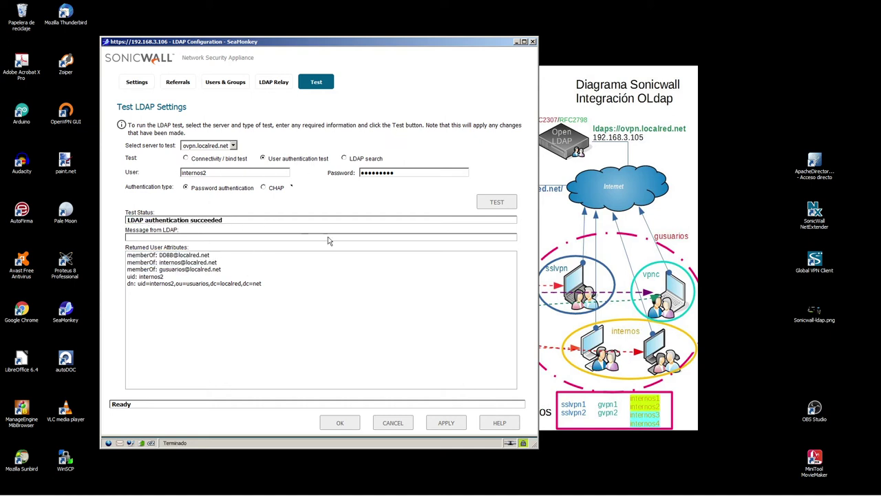
left_click(345, 158)
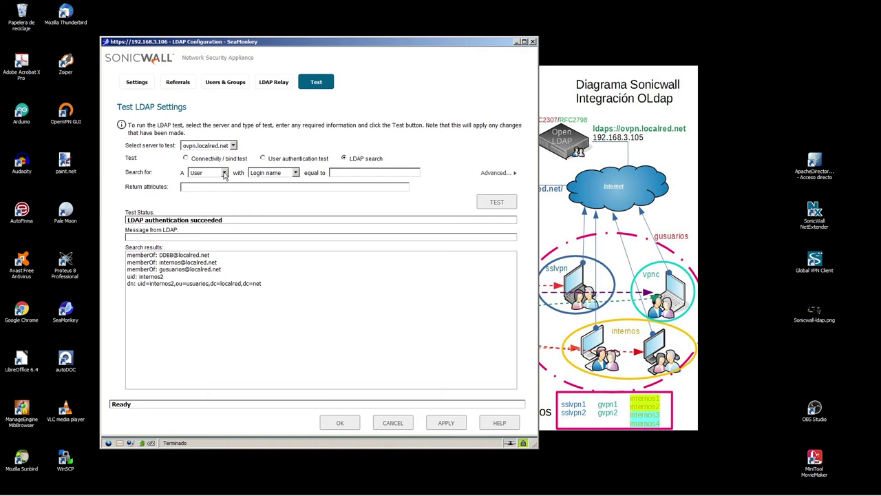
- Browse the entry types and attributes available for an LDAP search
left_click_drag(496, 42, 476, 43)
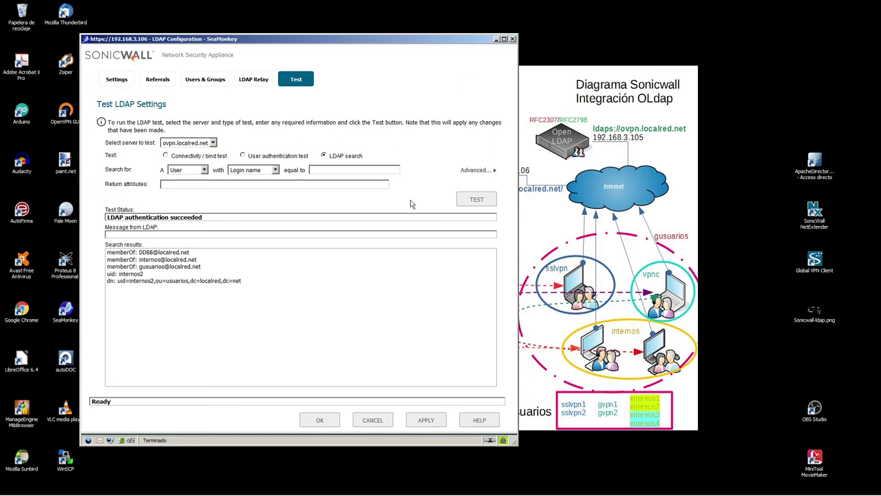
left_click(183, 172)
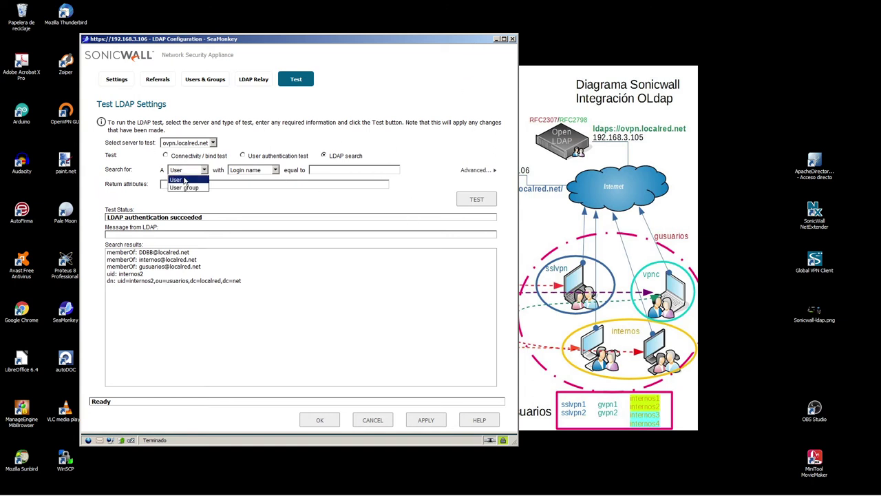
left_click(254, 171)
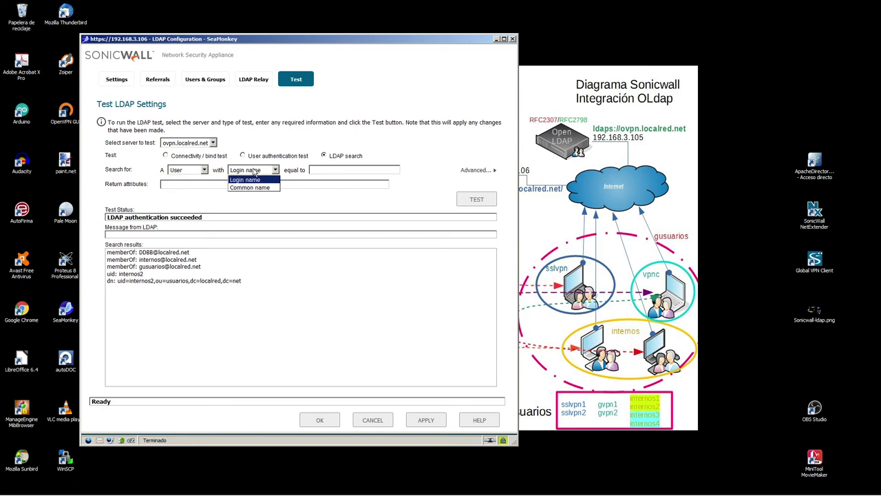
left_click(181, 171)
left_click(186, 172)
left_click(257, 171)
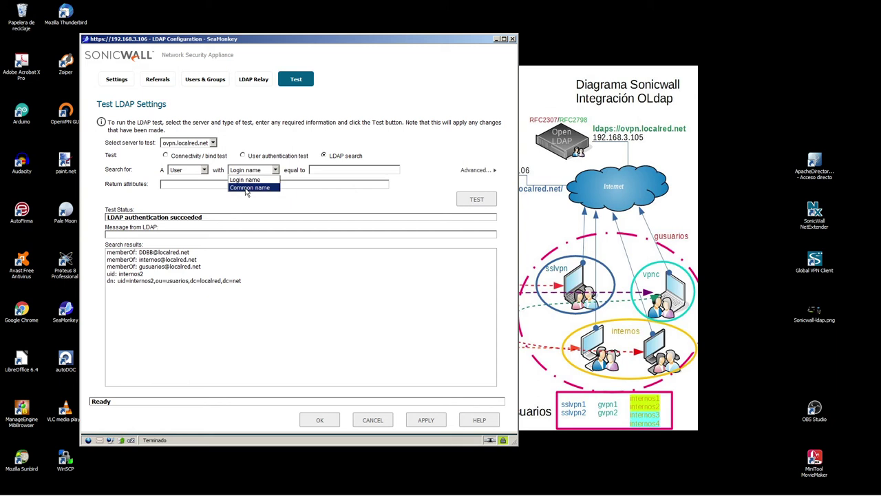
- Try a user-group search matched by Member, dismissing the note about the user's uid
left_click(194, 171)
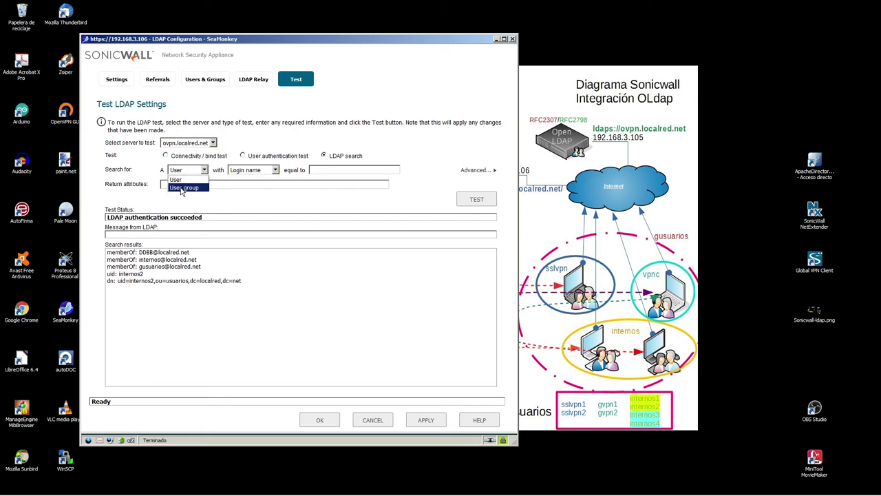
left_click(183, 188)
left_click(252, 171)
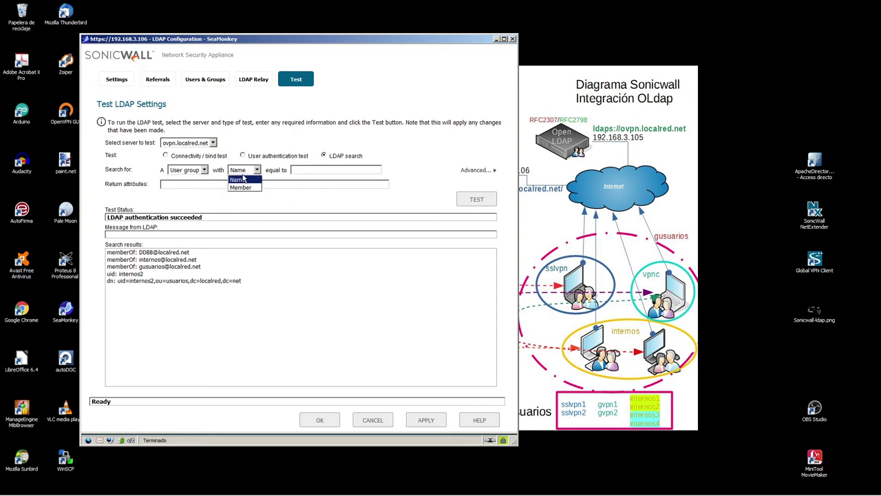
left_click(241, 188)
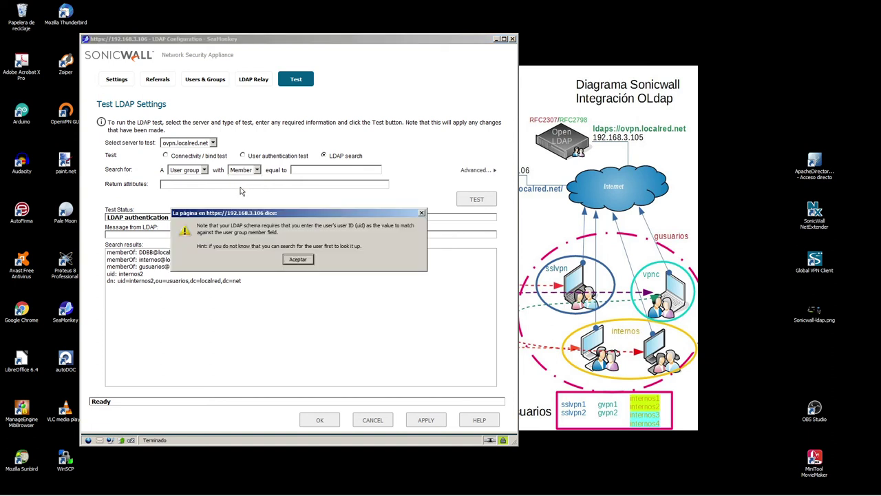
left_click(303, 260)
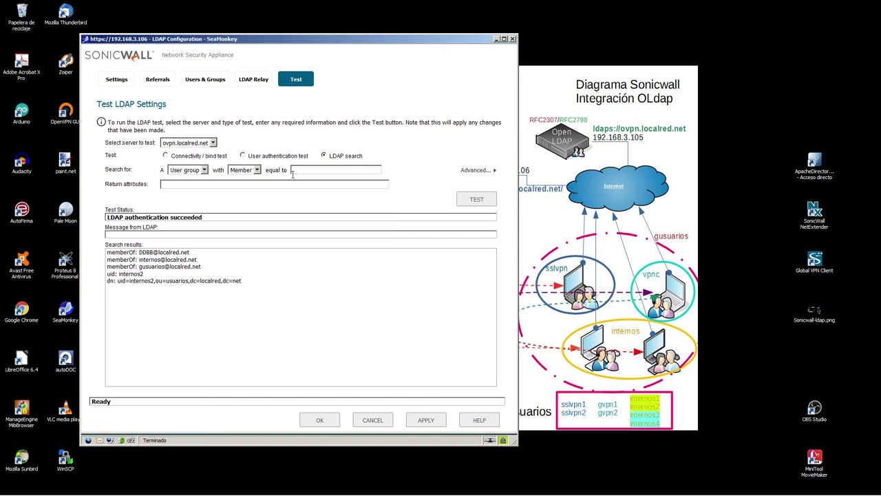
left_click(238, 172)
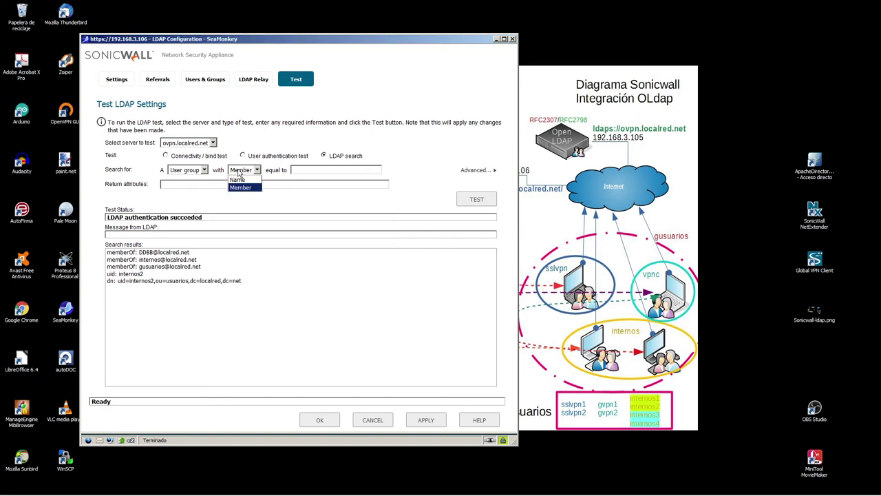
left_click(244, 187)
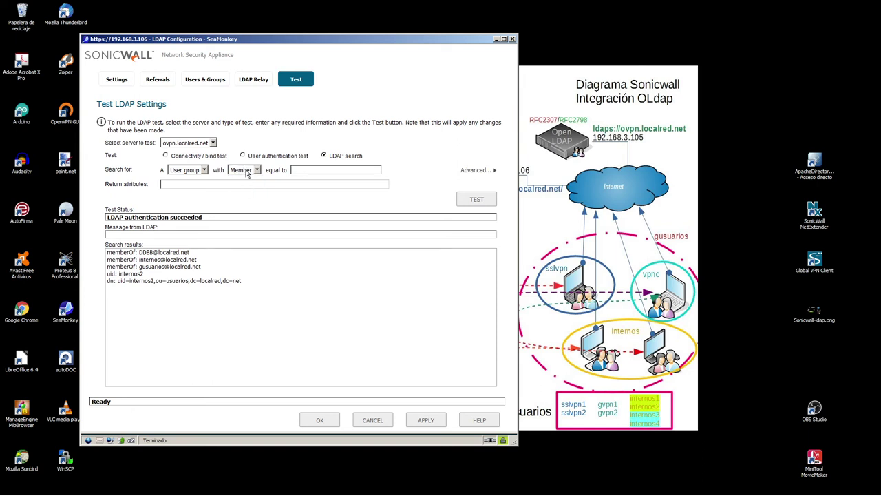
- Return to searching for a User, matched by Login name
left_click(200, 172)
left_click(194, 183)
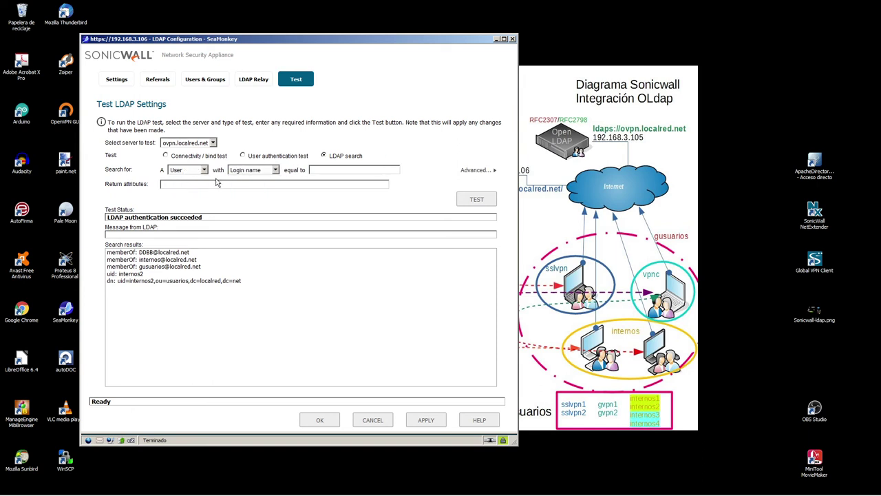
left_click(274, 173)
left_click(253, 184)
left_click_drag(106, 252, 250, 282)
left_click(244, 173)
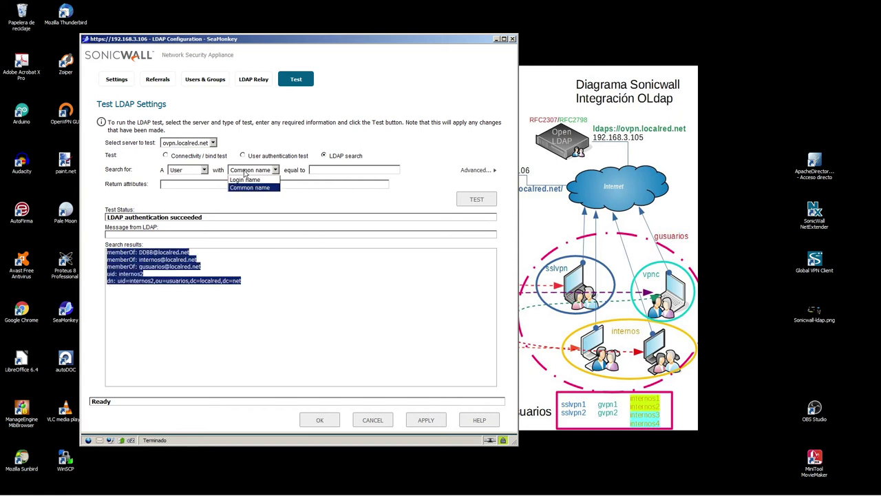
left_click(245, 180)
left_click(121, 269)
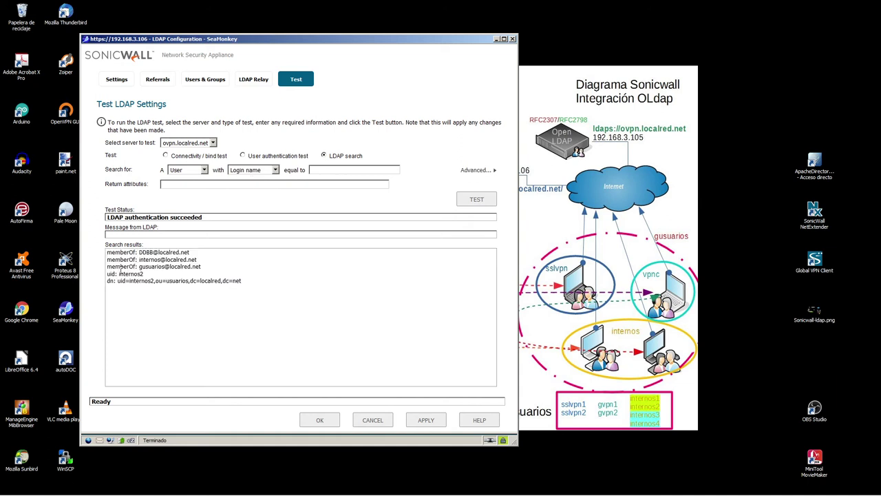
- Copy internos2 from the results into the 'equal to' value and run the search
left_click_drag(107, 274, 158, 277)
key("ctrl+c")
left_click(320, 170)
key("ctrl+v")
left_click(476, 199)
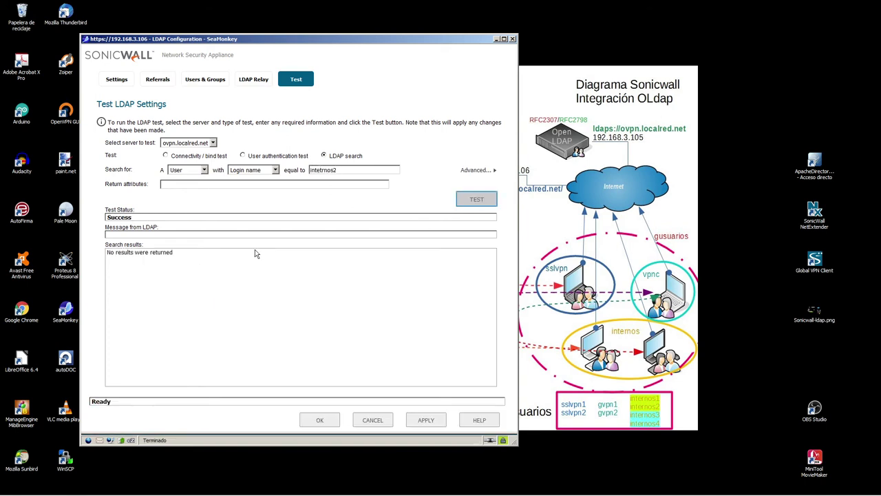
- Fix the typo and rerun, selecting internos2's entry with uidNumber 11002 and /home/internos2
left_click(322, 170)
key("BackSpace")
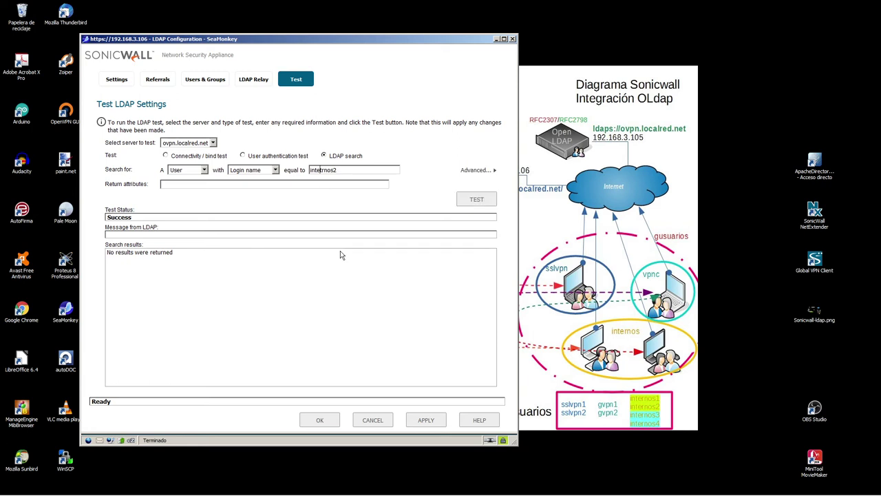
key("Right")
left_click(476, 199)
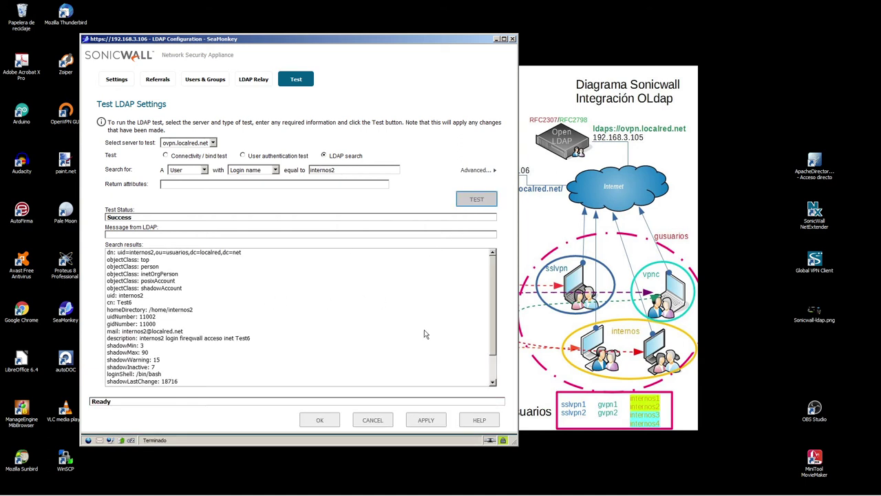
left_click_drag(493, 267, 495, 306)
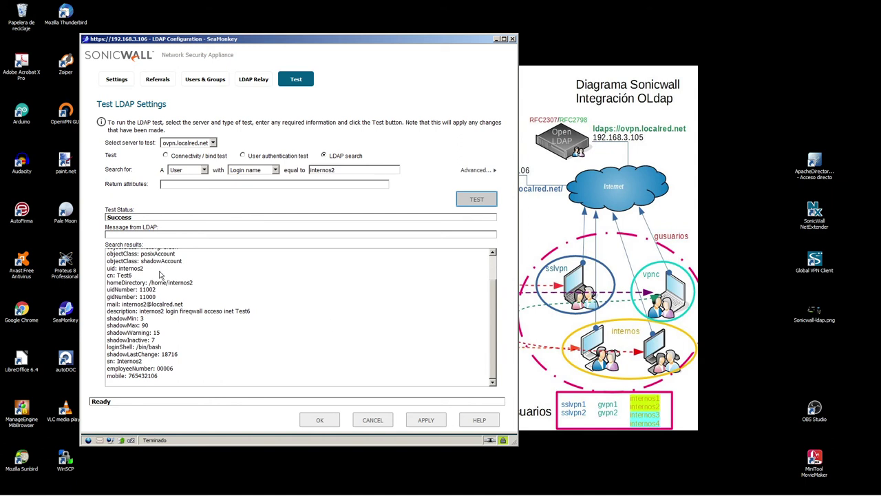
scroll(166, 271, "up", 2)
left_click_drag(108, 252, 191, 387)
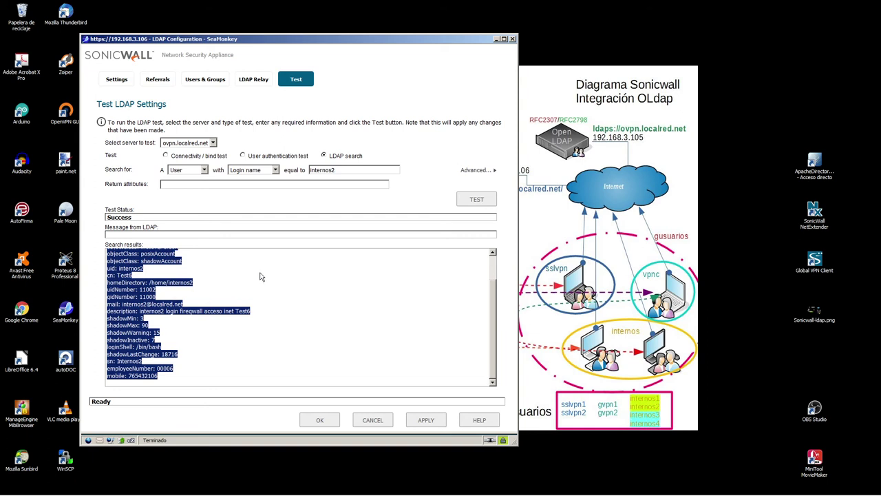
left_click(475, 170)
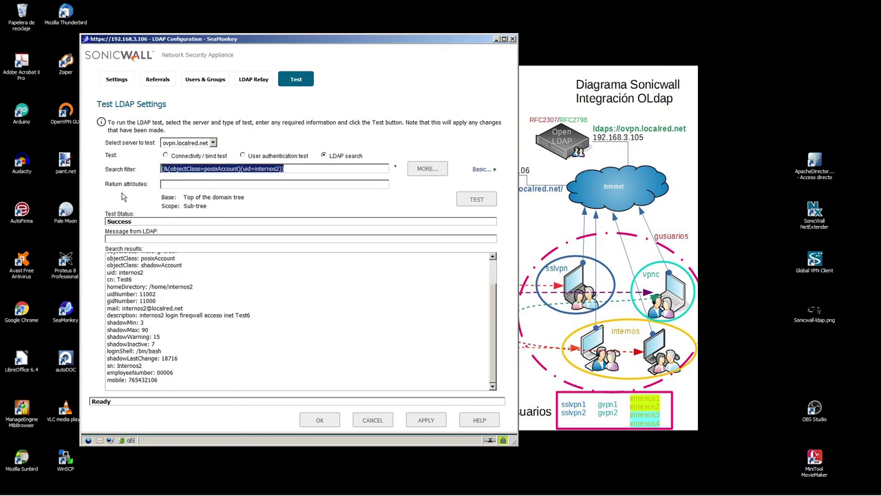
left_click_drag(108, 324, 137, 284)
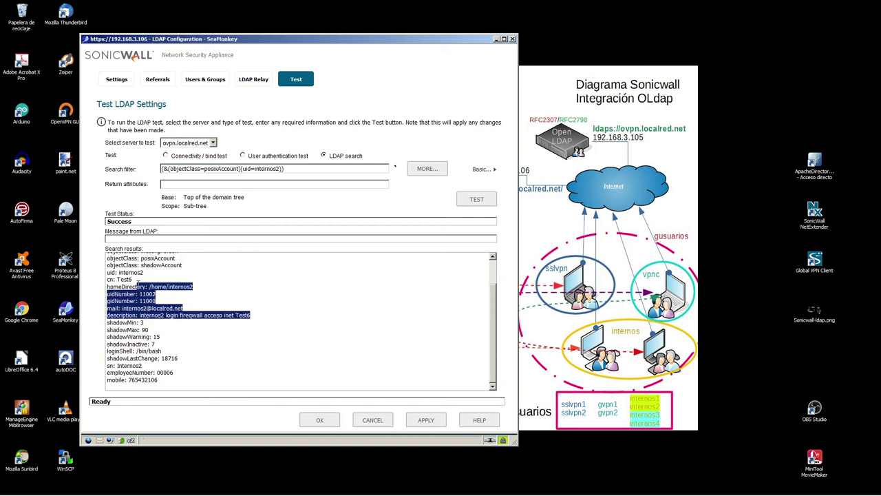
left_click(399, 207)
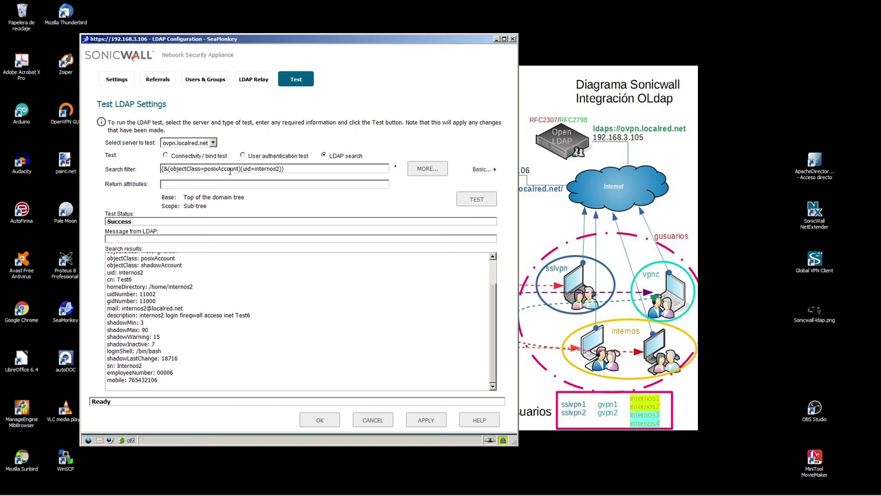
left_click(483, 169)
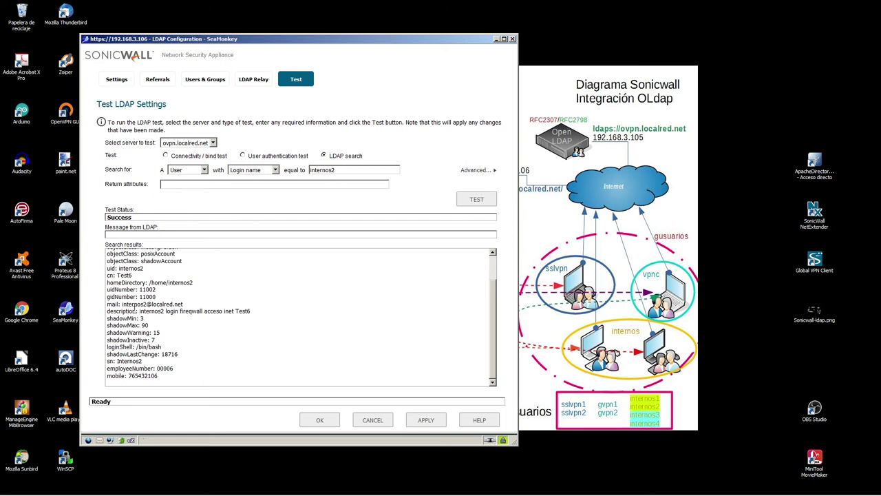
- Paste Test6 as the search value, match by Common name, and change it to Test4
left_click_drag(108, 276, 148, 278)
key("ctrl+c")
double_click(345, 174)
key("ctrl+v")
left_click(238, 174)
left_click(244, 188)
type("4")
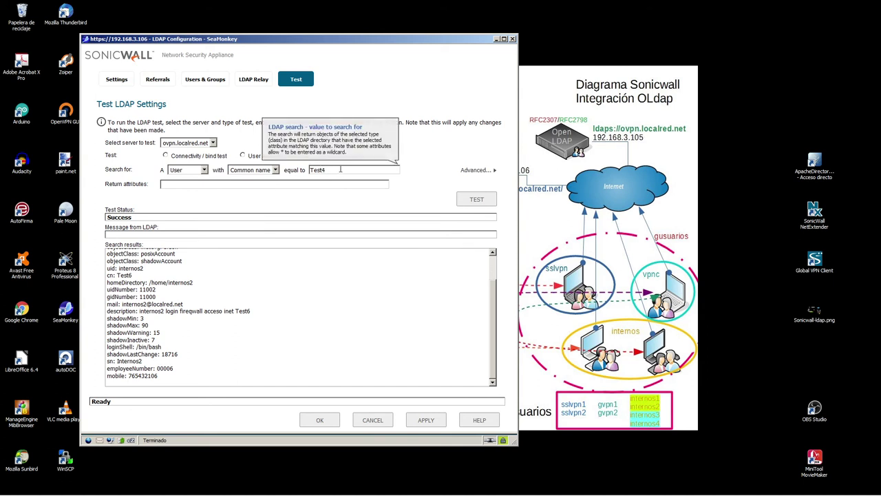
- Run the Test4 search and review gvpn2's entry with uidNumber 13002 and gidNumber 13000
left_click_drag(125, 289, 252, 338)
left_click(251, 338)
left_click(481, 201)
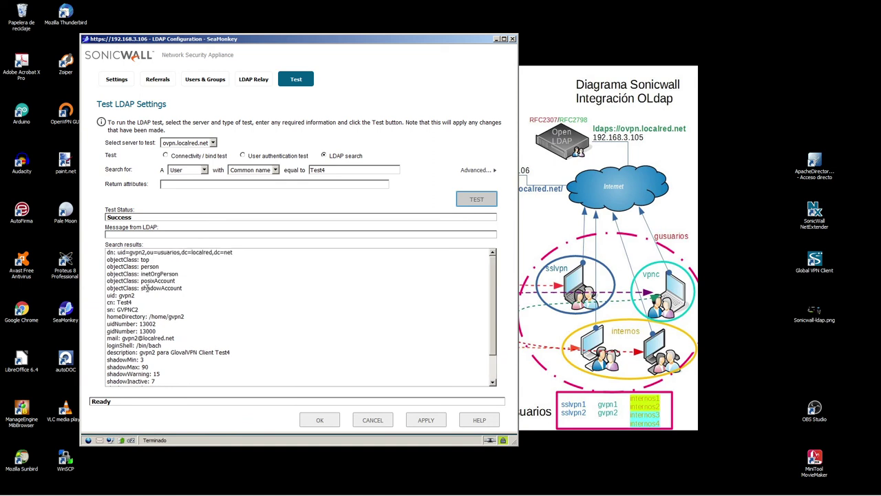
left_click(130, 254)
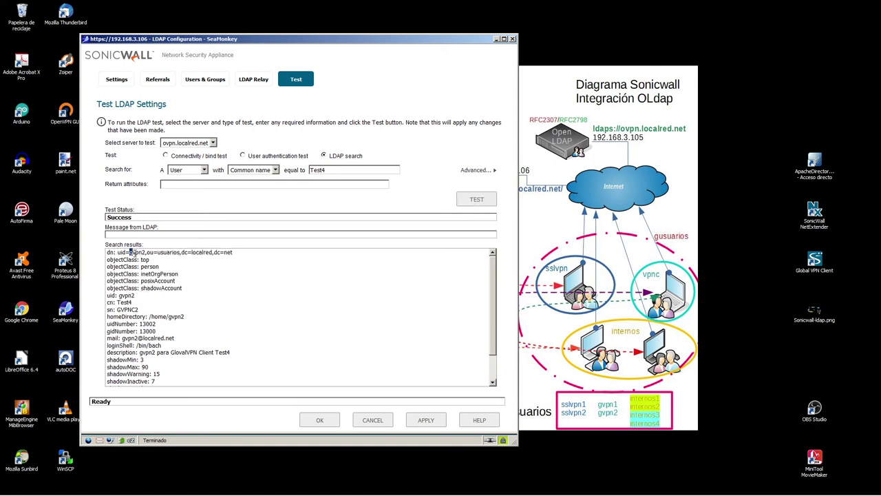
left_click(227, 285)
scroll(152, 281, "down", 2)
scroll(155, 296, "up", 2)
left_click_drag(108, 254, 195, 366)
scroll(170, 306, "up", 1)
scroll(170, 305, "down", 1)
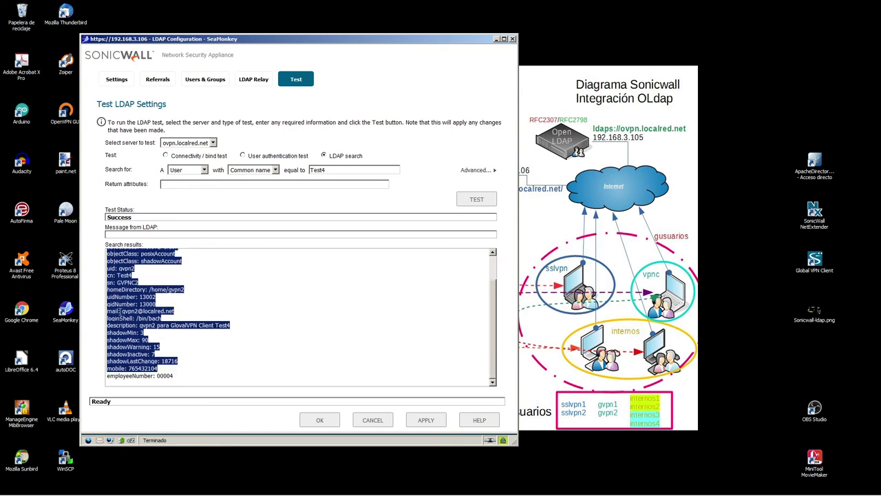
scroll(128, 318, "up", 1)
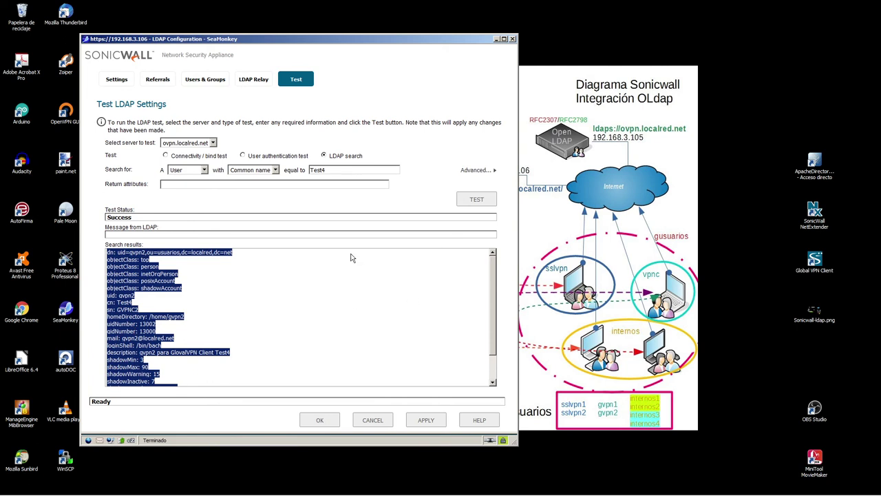
left_click(177, 172)
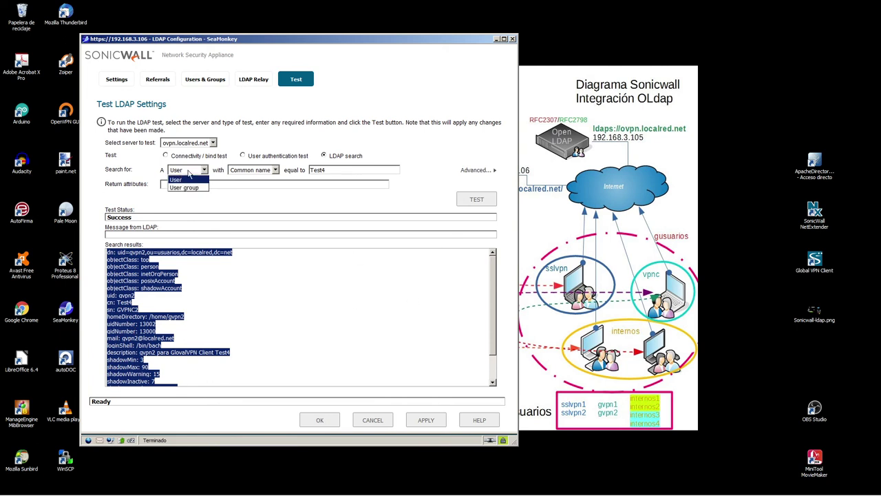
left_click(187, 187)
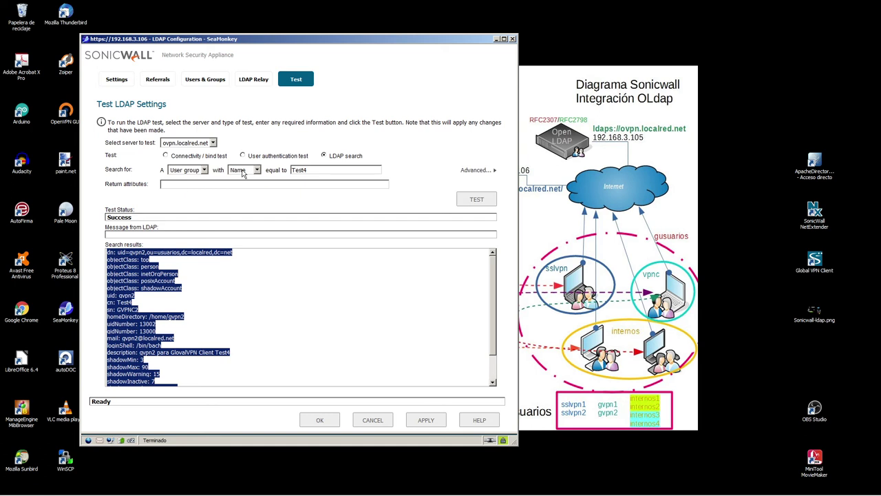
left_click(258, 171)
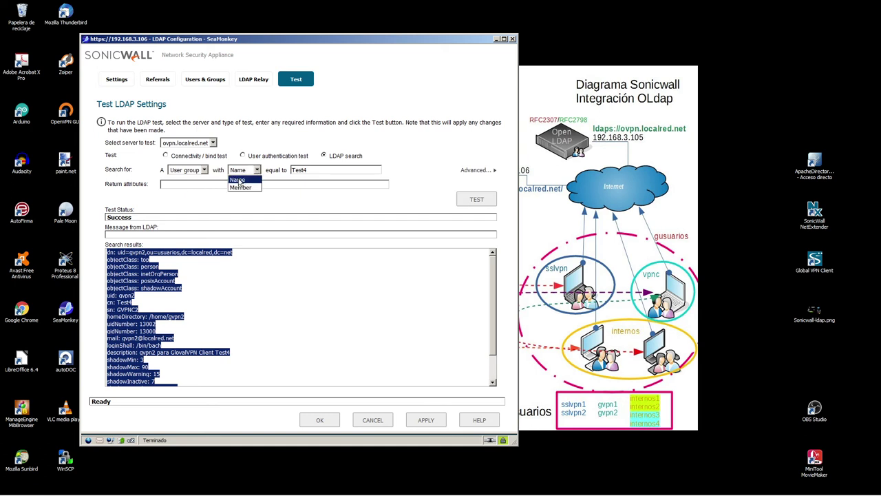
left_click(242, 188)
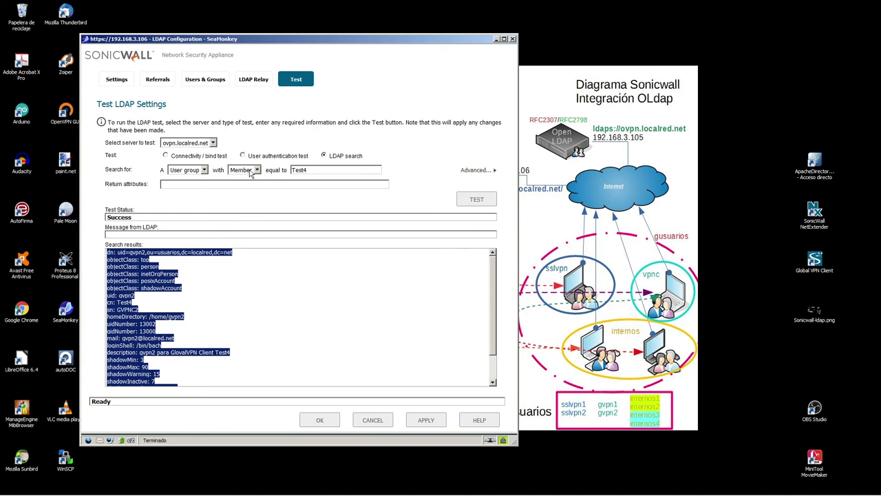
double_click(316, 169)
key("BackSpace")
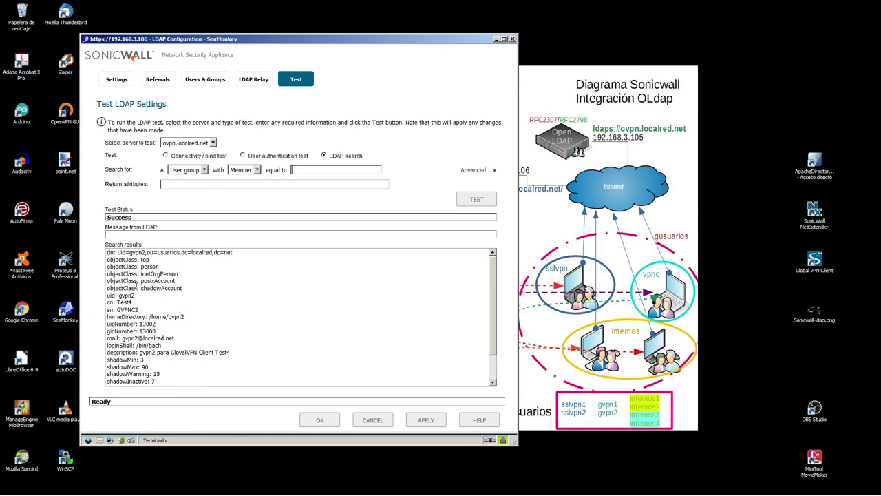
left_click_drag(119, 252, 145, 253)
key("ctrl+c")
left_click(297, 169)
key("ctrl+v")
left_click(479, 200)
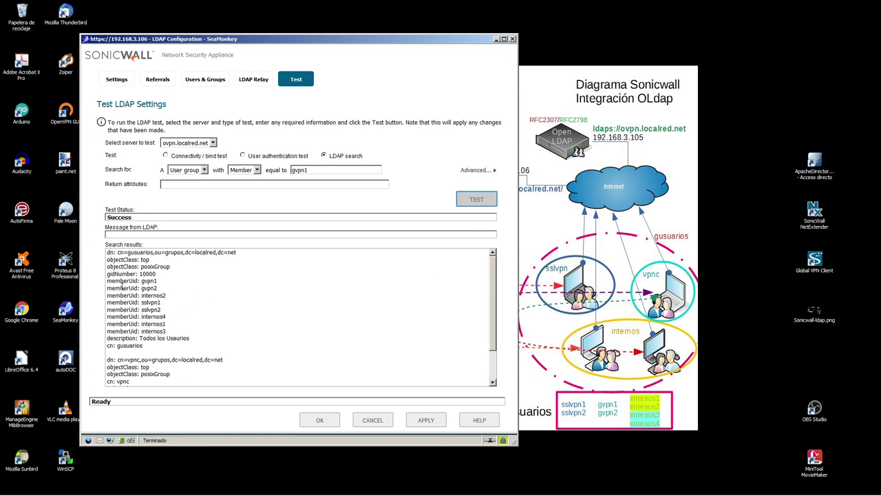
scroll(184, 322, "down", 1)
scroll(184, 322, "up", 1)
scroll(184, 322, "down", 2)
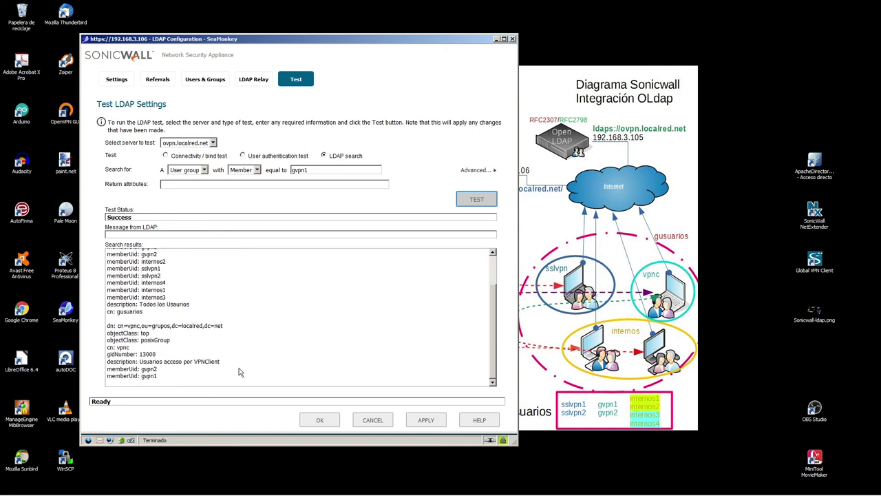
left_click_drag(107, 367, 170, 381)
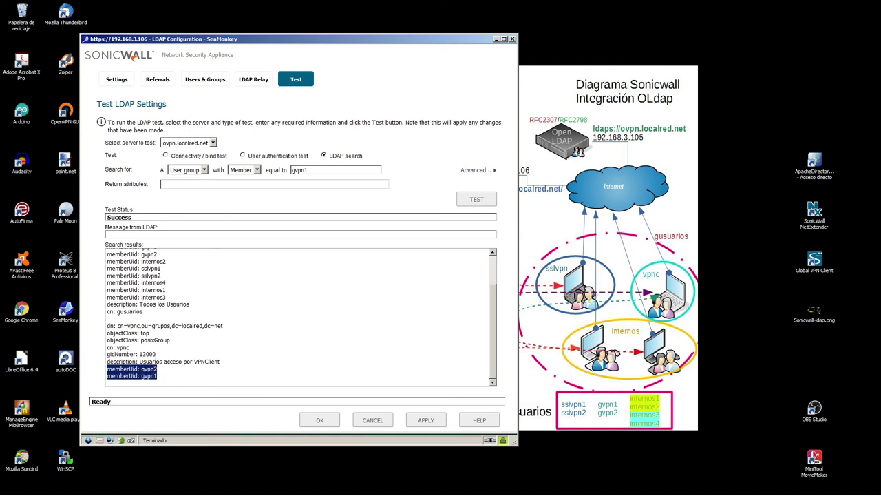
double_click(123, 347)
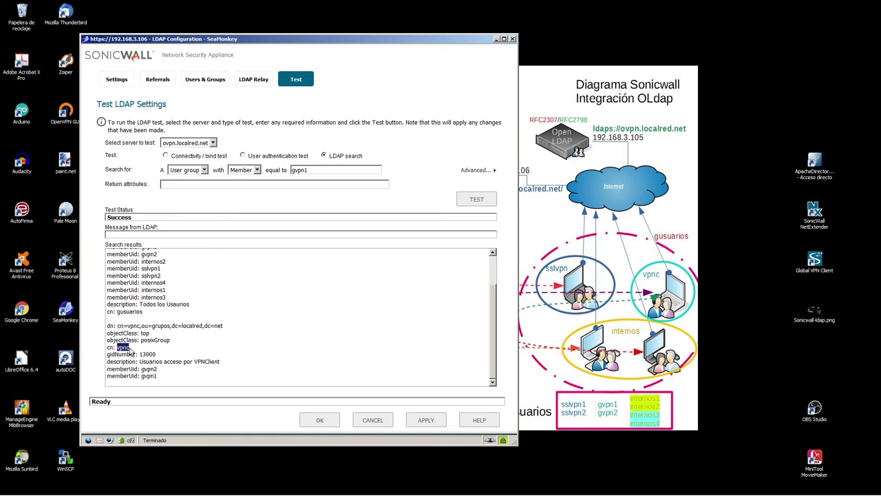
left_click(636, 277)
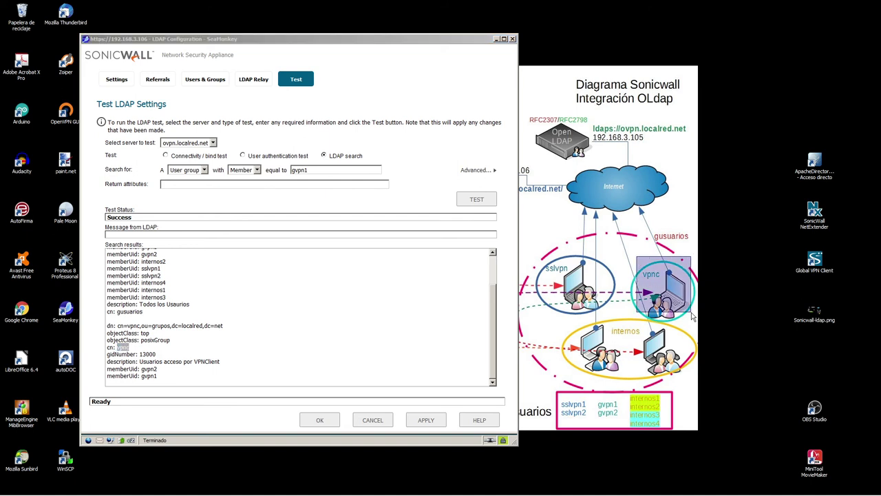
left_click(213, 322)
scroll(221, 325, "up", 2)
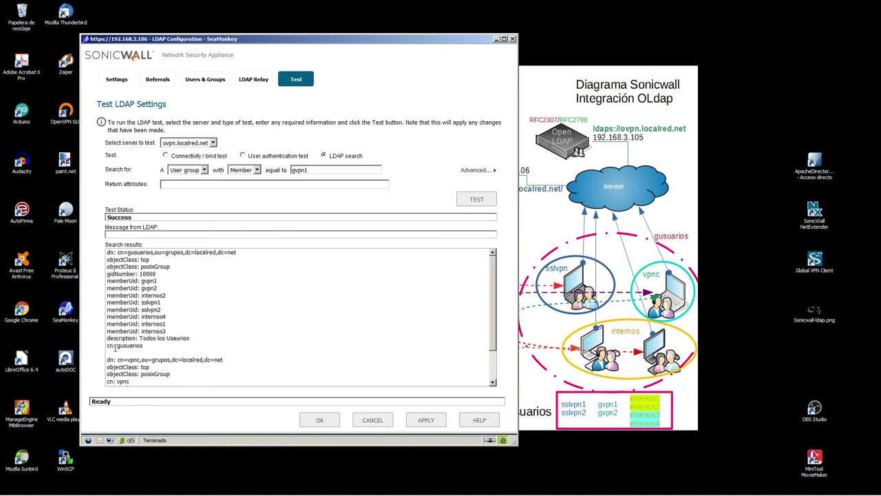
left_click_drag(116, 346, 153, 350)
left_click(654, 233)
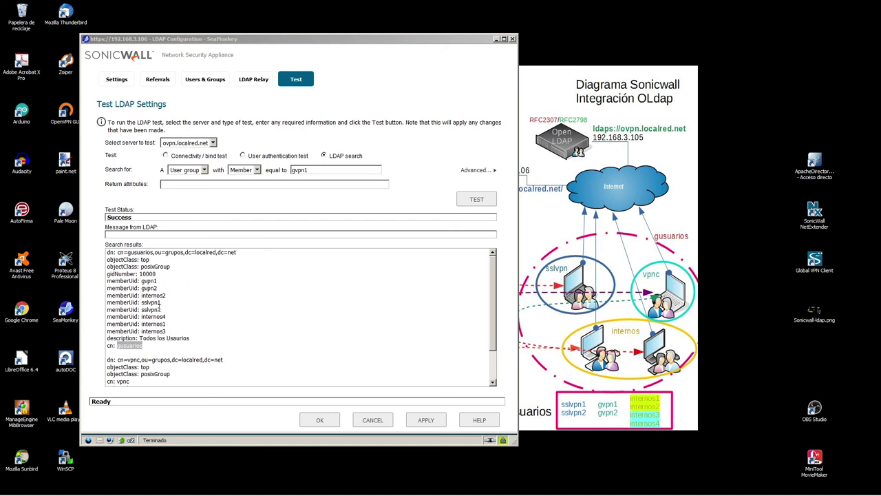
left_click(307, 297)
scroll(413, 296, "down", 2)
scroll(447, 275, "up", 2)
mouse_move(527, 104)
left_mouse_down()
mouse_move(623, 171)
mouse_move(614, 168)
left_mouse_up()
left_click(245, 300)
mouse_move(494, 271)
left_mouse_down()
mouse_move(495, 329)
mouse_move(486, 258)
left_mouse_up()
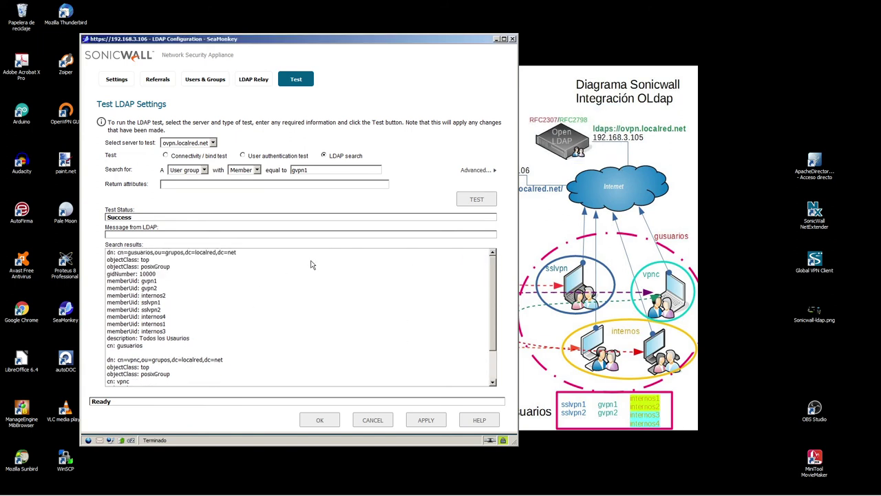
double_click(319, 172)
- Run a group search for the nonsense member value asdasd
key("Delete")
type("a<sdasd")
key("BackSpace")
key("BackSpace")
key("BackSpace")
key("BackSpace")
key("BackSpace")
key("BackSpace")
type("asdasd")
left_click(490, 198)
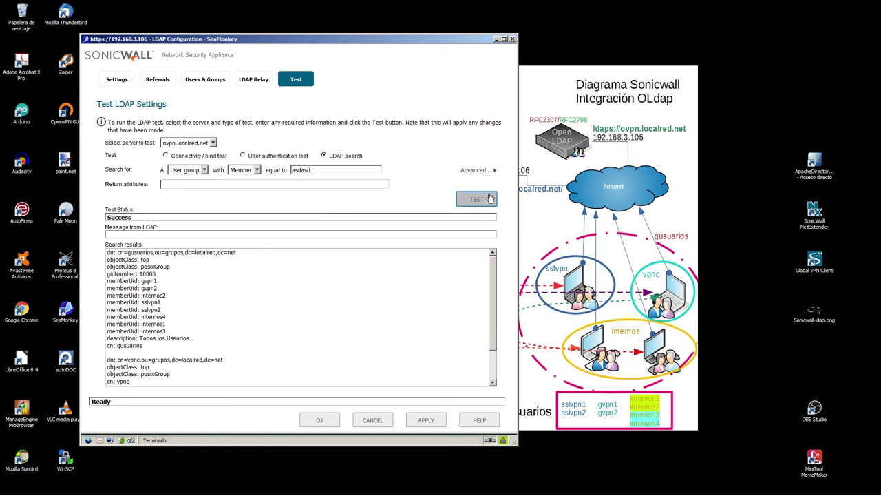
- Confirm 'No results were returned', then clear the search value
left_click_drag(110, 255, 192, 261)
left_click(192, 262)
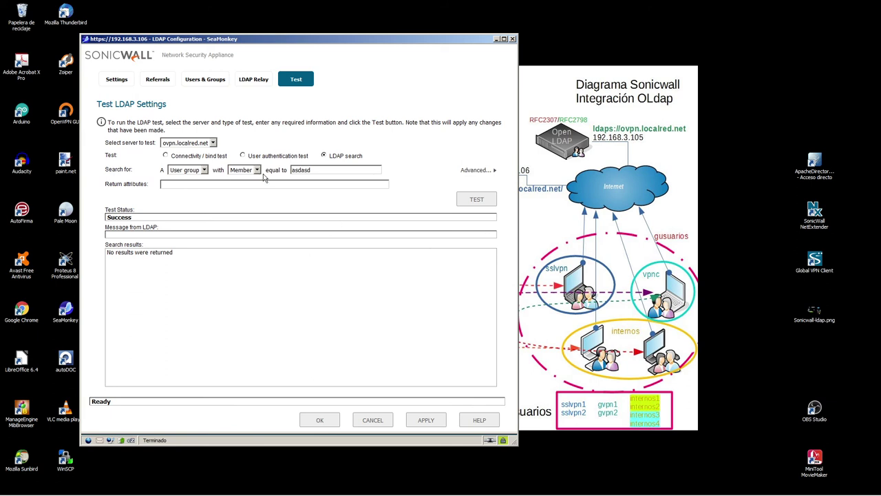
left_click_drag(315, 170, 228, 172)
key("BackSpace")
- Move the LDAP Configuration window to the top-left so the network diagram is visible
left_click_drag(478, 39, 513, 223)
left_click_drag(275, 115, 353, 143)
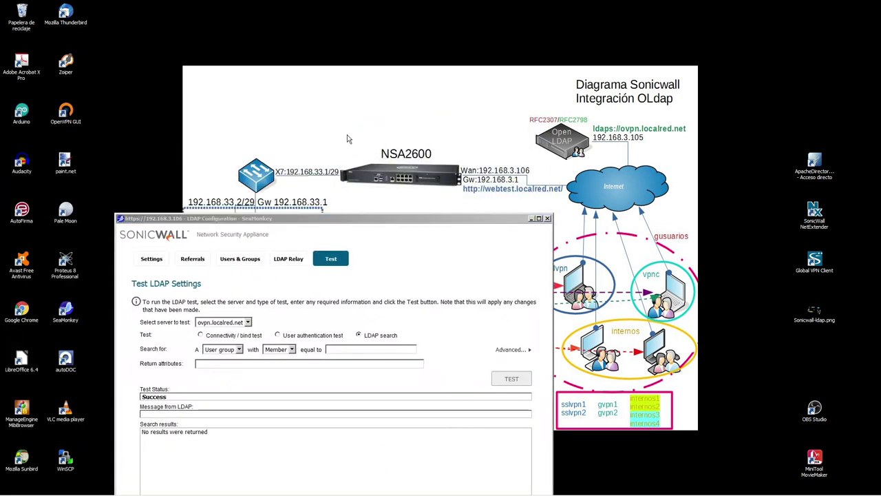
left_click_drag(488, 220, 329, 98)
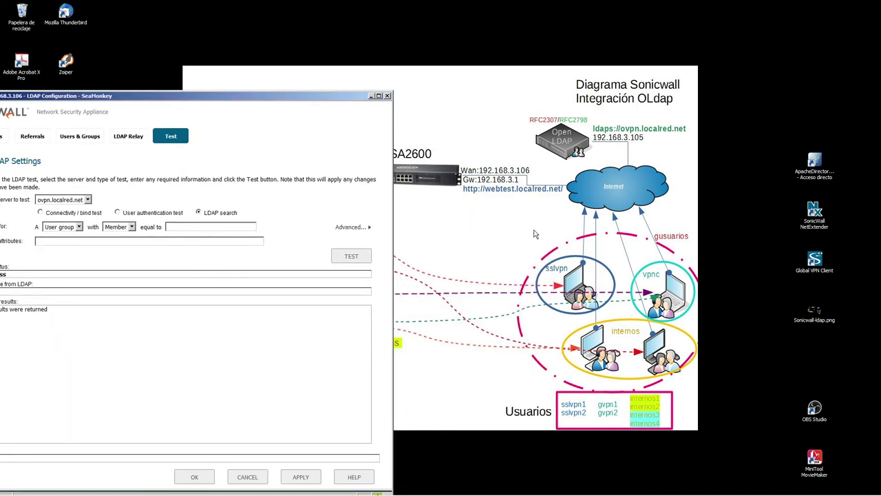
left_click_drag(260, 96, 402, 85)
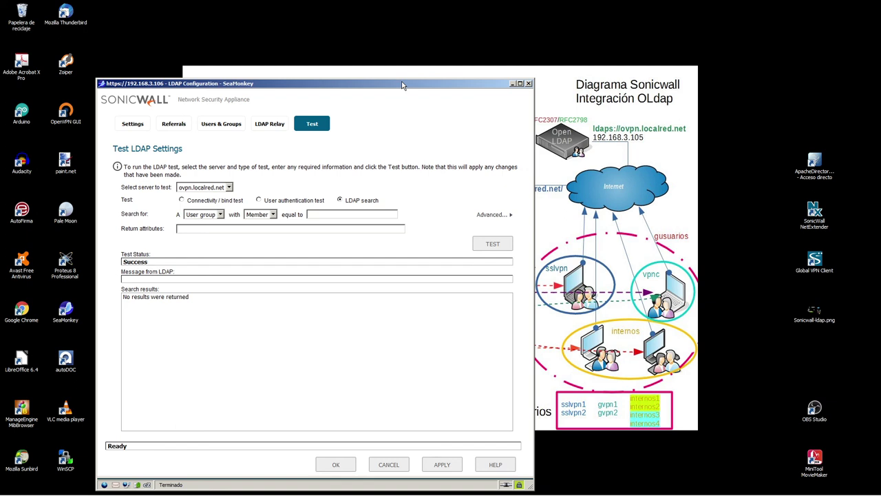
left_click_drag(402, 86, 440, 138)
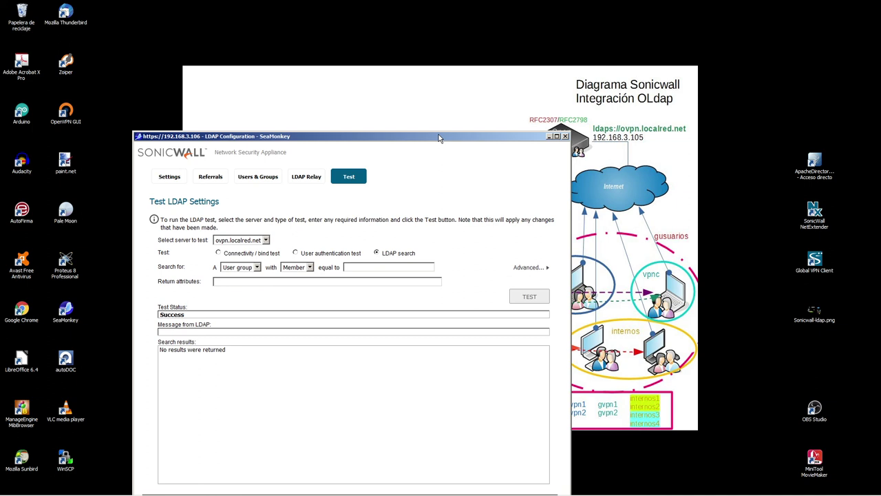
left_click_drag(439, 138, 308, 10)
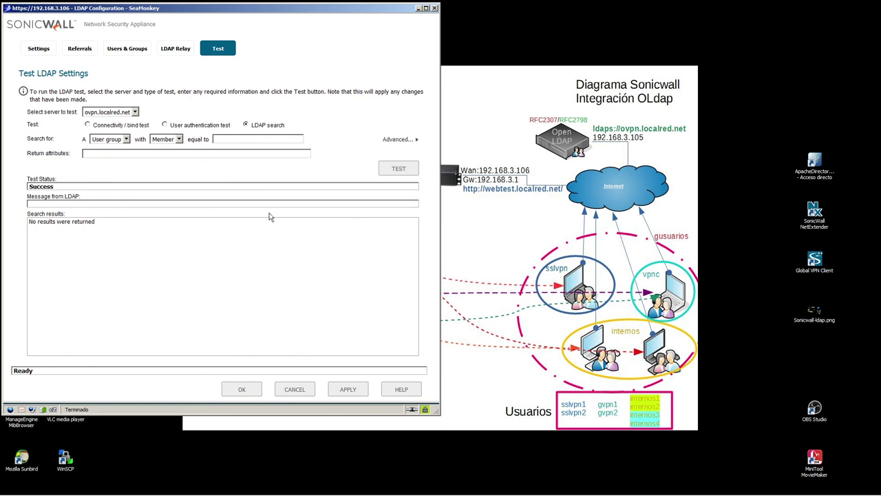
left_click(170, 140)
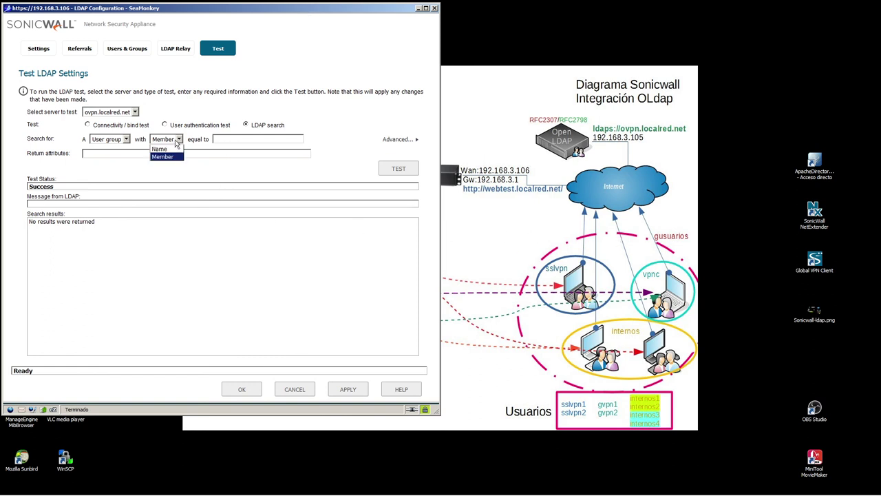
- Search groups by Name for gusuarios and review its eight members
left_click(174, 153)
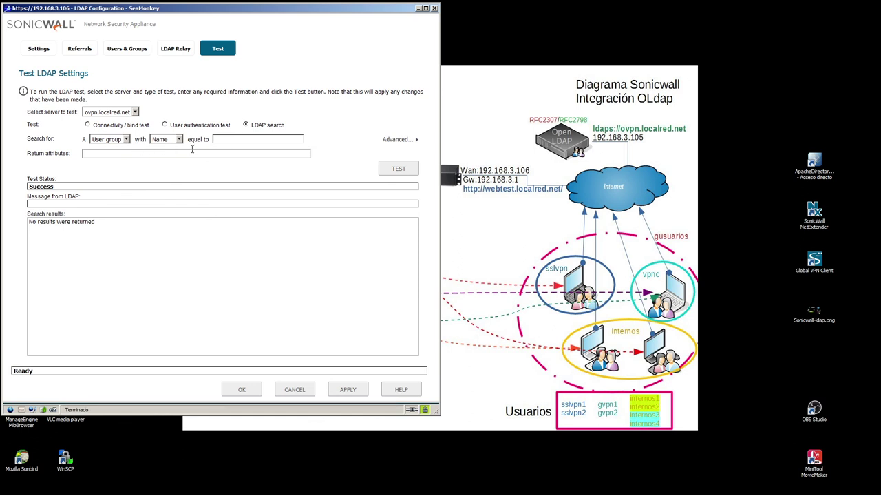
left_click(229, 138)
type("gu")
key("BackSpace")
key("BackSpace")
type("g")
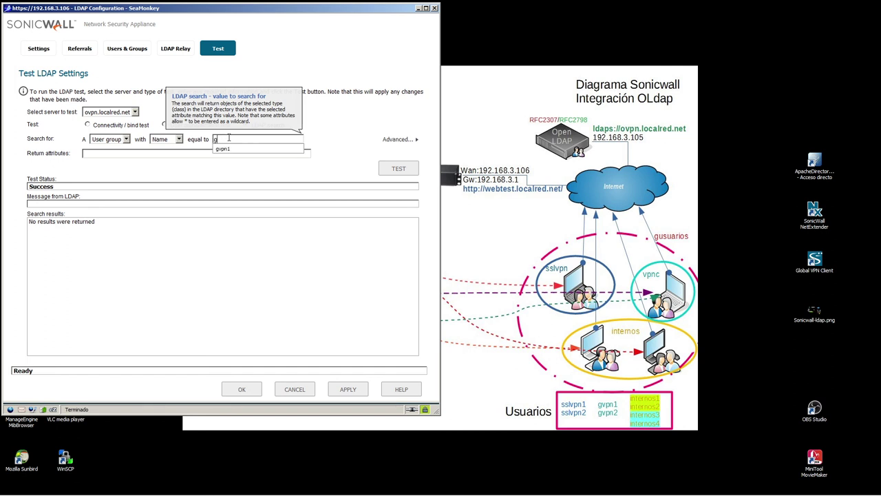
type("usuarios")
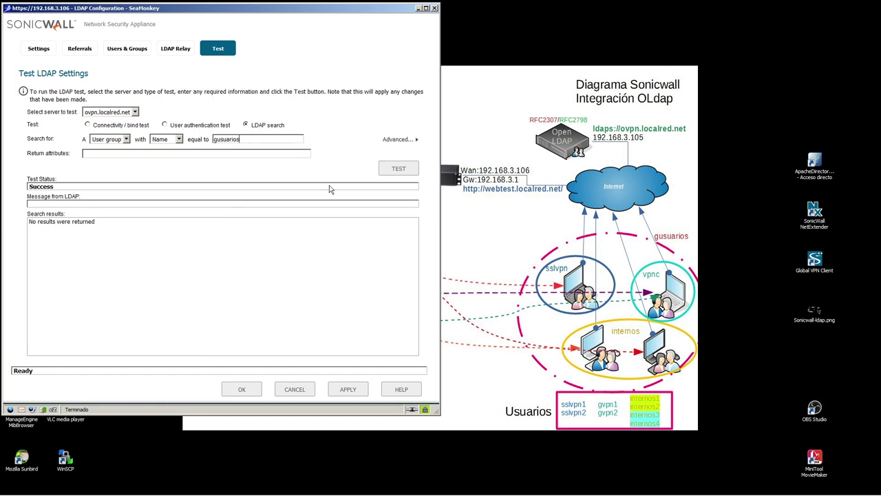
left_click(402, 169)
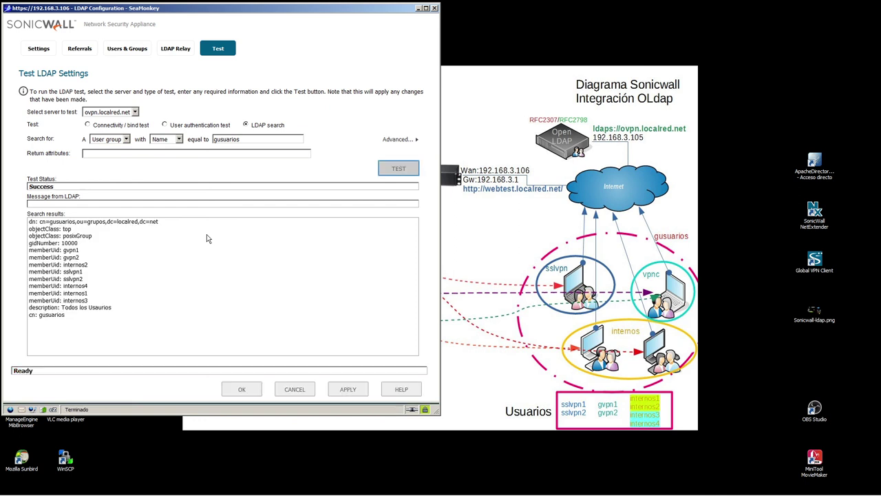
left_click_drag(30, 252, 122, 301)
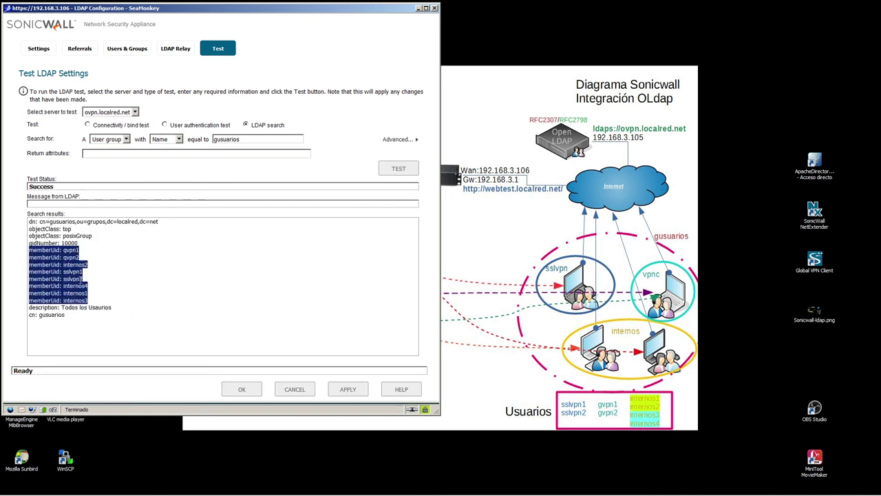
- Search the internos group, showing members internos1 through internos4, and accept the LDAP settings with OK
double_click(244, 139)
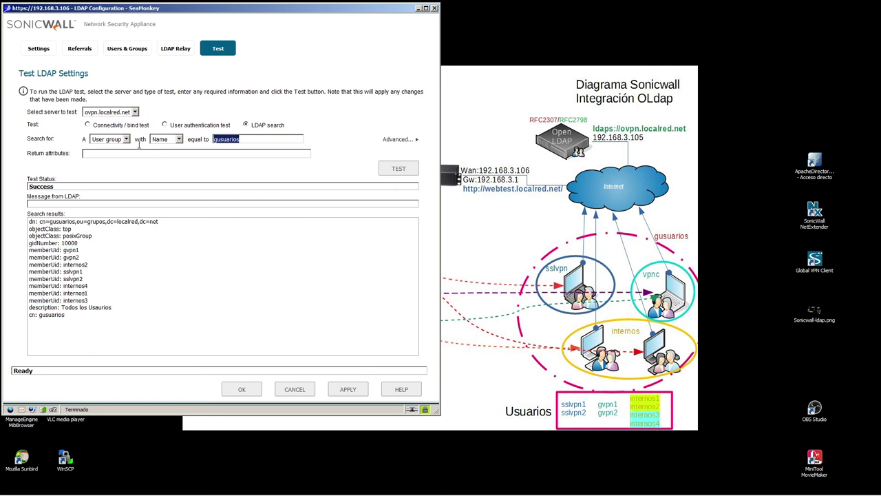
type("internos")
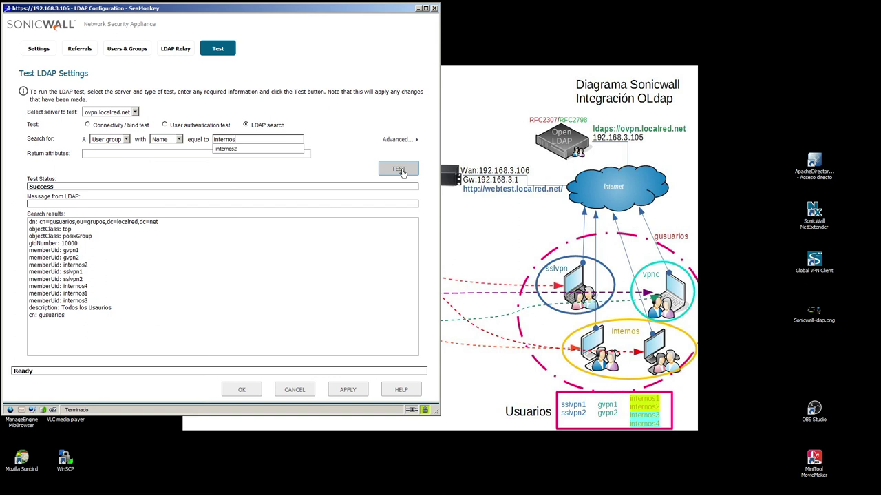
left_click(398, 169)
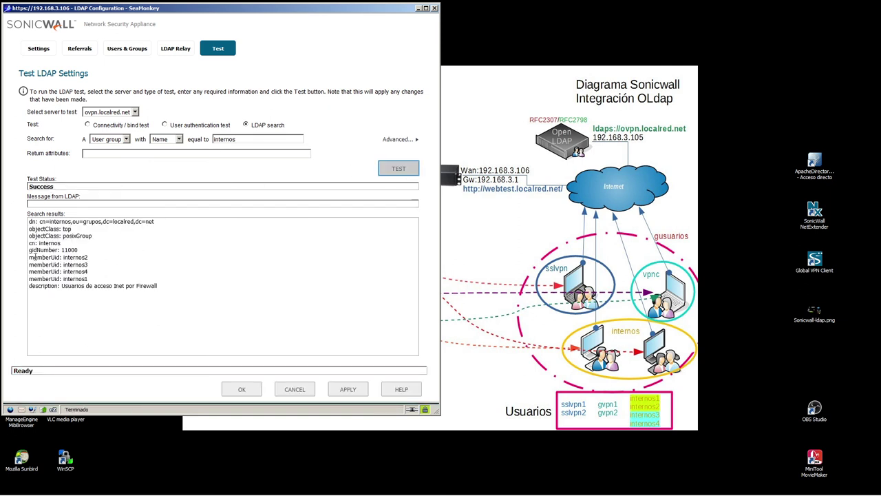
left_click_drag(29, 255, 103, 281)
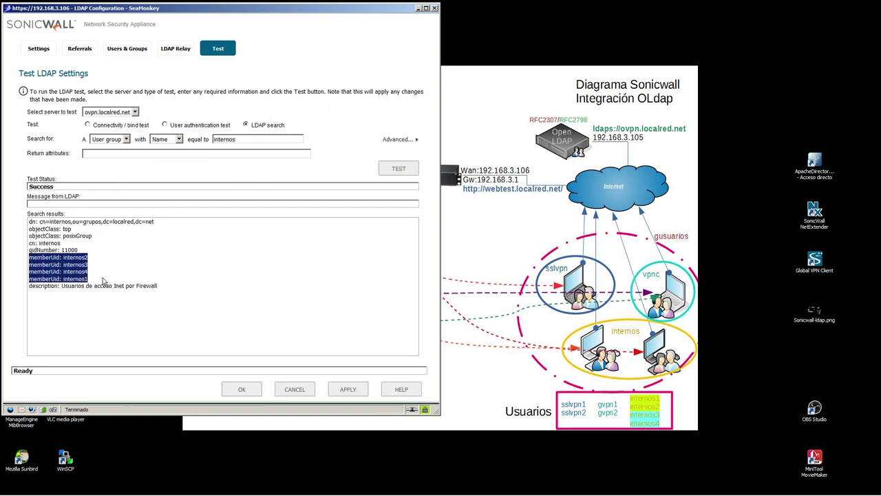
left_click(140, 256)
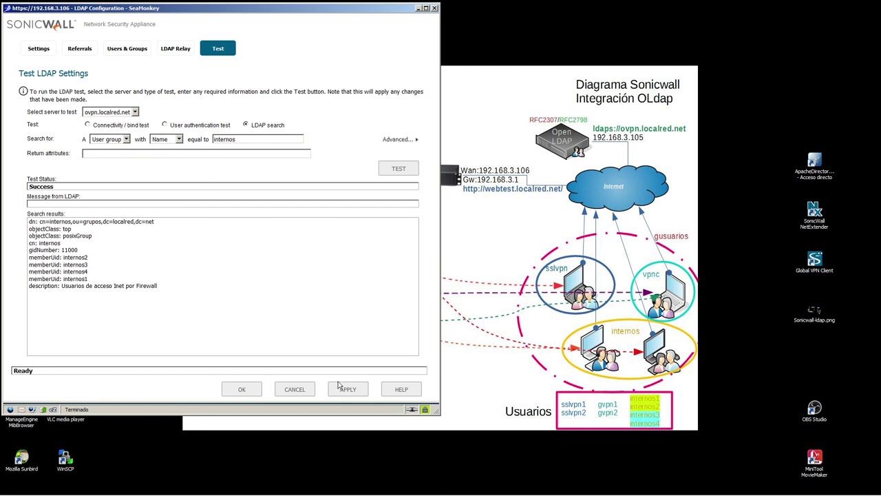
left_click(241, 391)
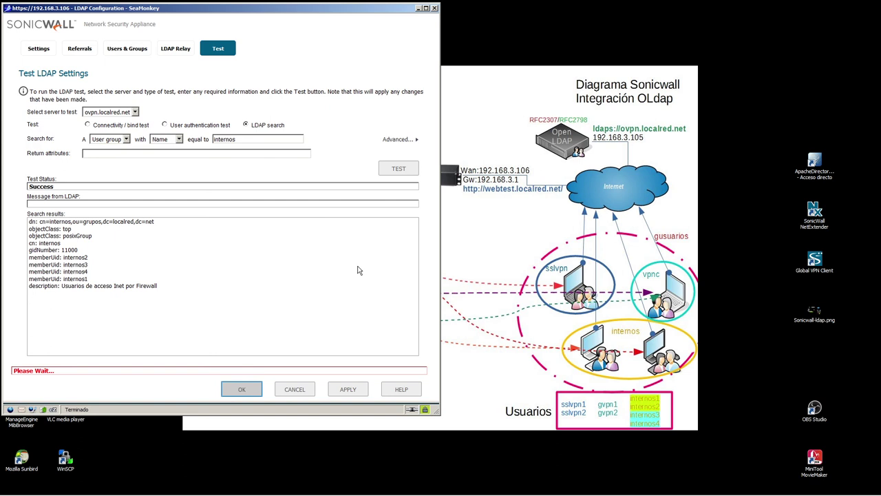